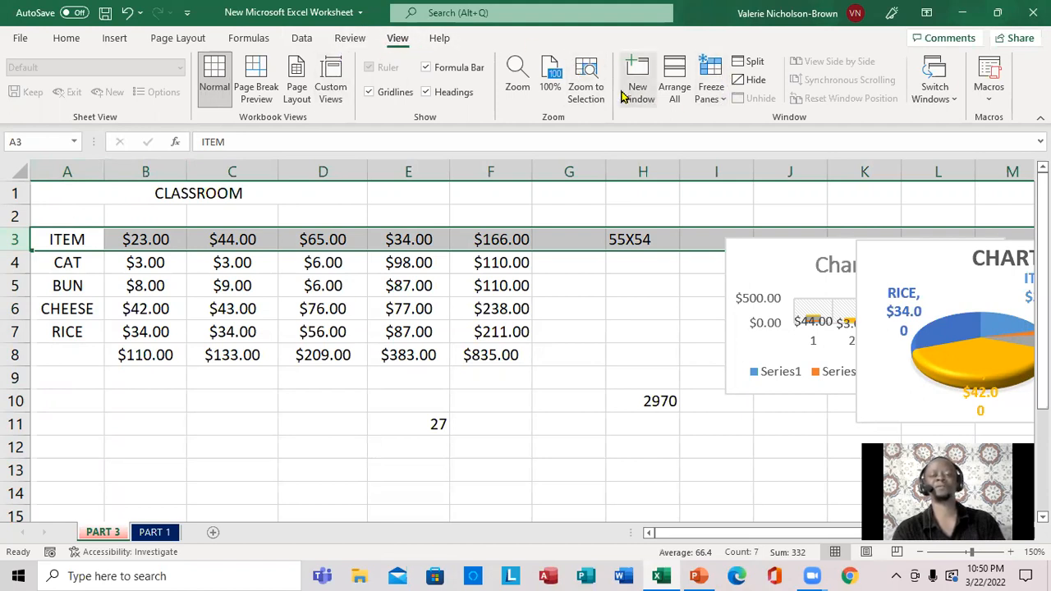
Freeze the top row of the PART 3 sheet and test it against the rows further down
{"action": "left_click", "coordinate": [726, 97]}
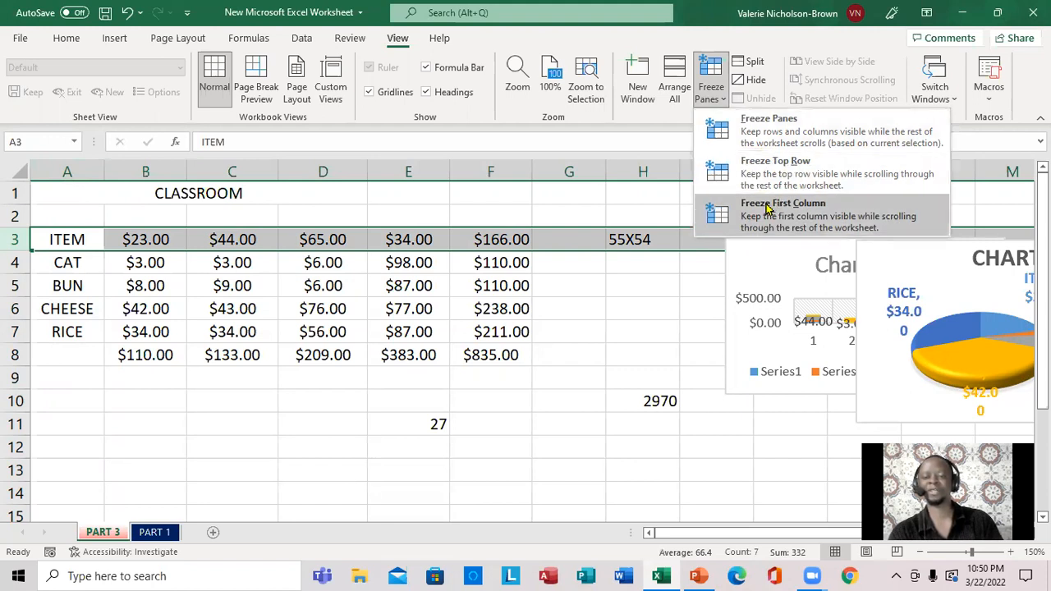
{"action": "left_click", "coordinate": [786, 164]}
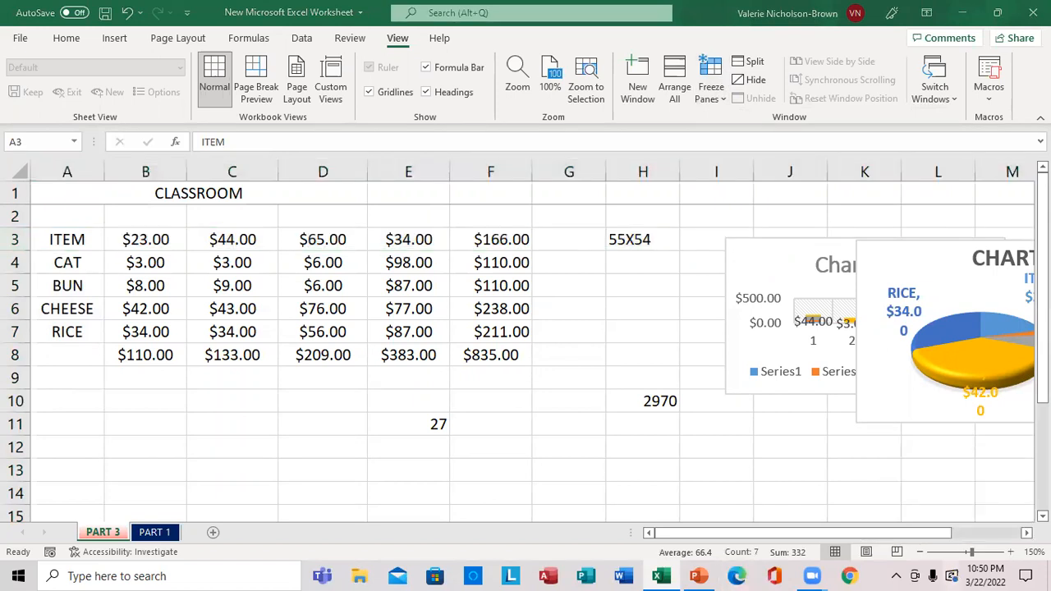
{"action": "scroll", "coordinate": [525, 361], "scroll_direction": "down", "scroll_amount": 1}
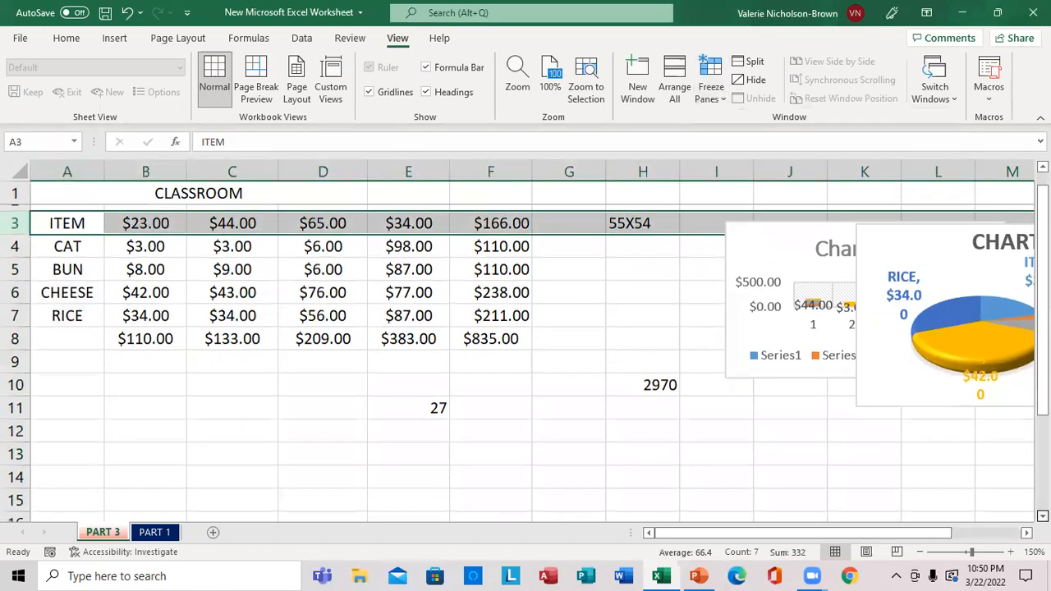
{"action": "scroll", "coordinate": [525, 361], "scroll_direction": "down", "scroll_amount": 2}
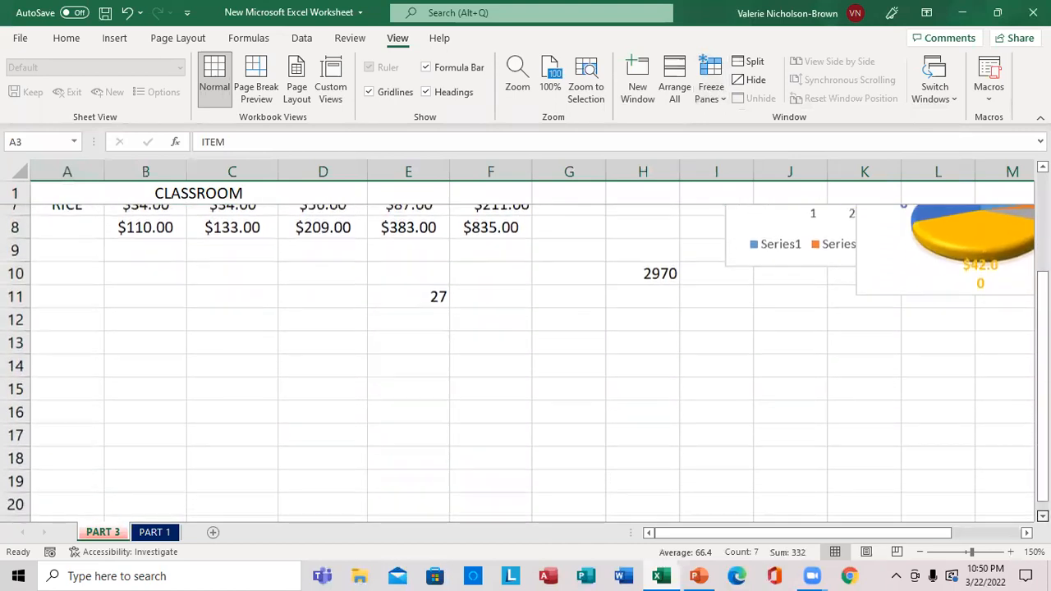
{"action": "scroll", "coordinate": [525, 361], "scroll_direction": "down", "scroll_amount": 1}
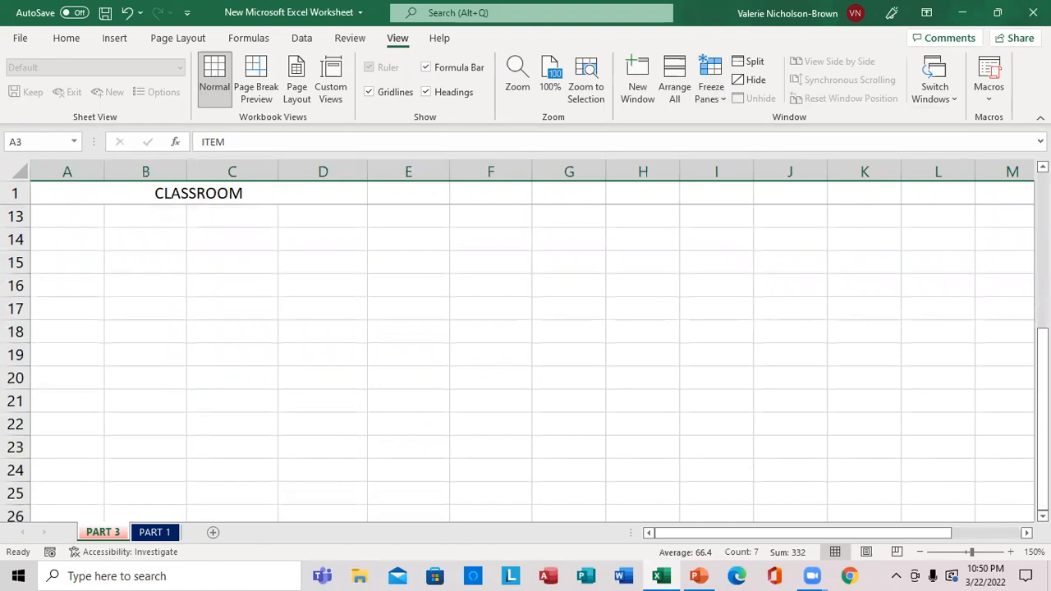
{"action": "scroll", "coordinate": [526, 362], "scroll_direction": "up", "scroll_amount": 3}
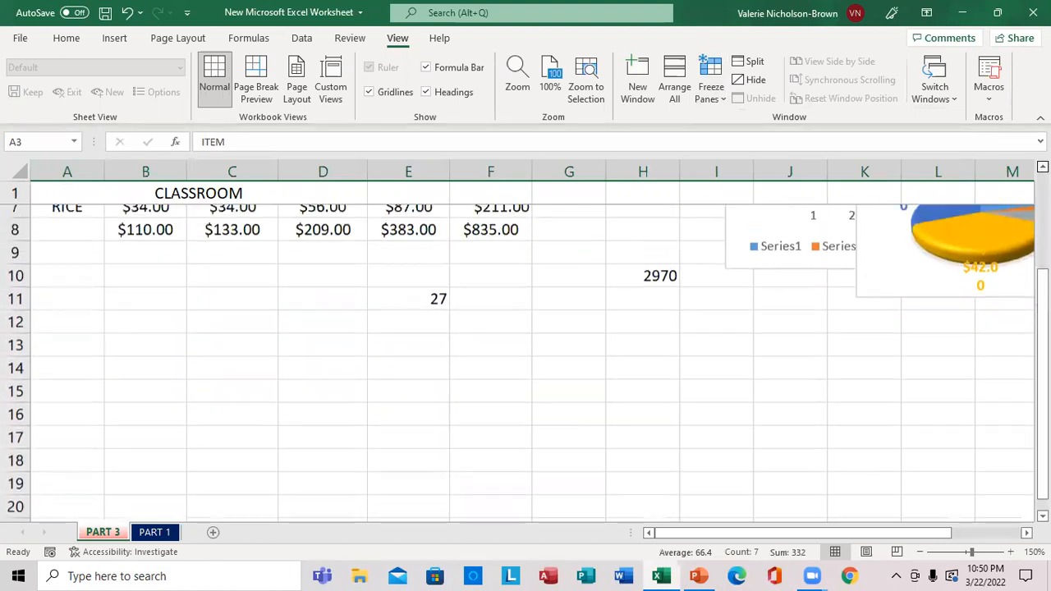
{"action": "scroll", "coordinate": [526, 361], "scroll_direction": "up", "scroll_amount": 1}
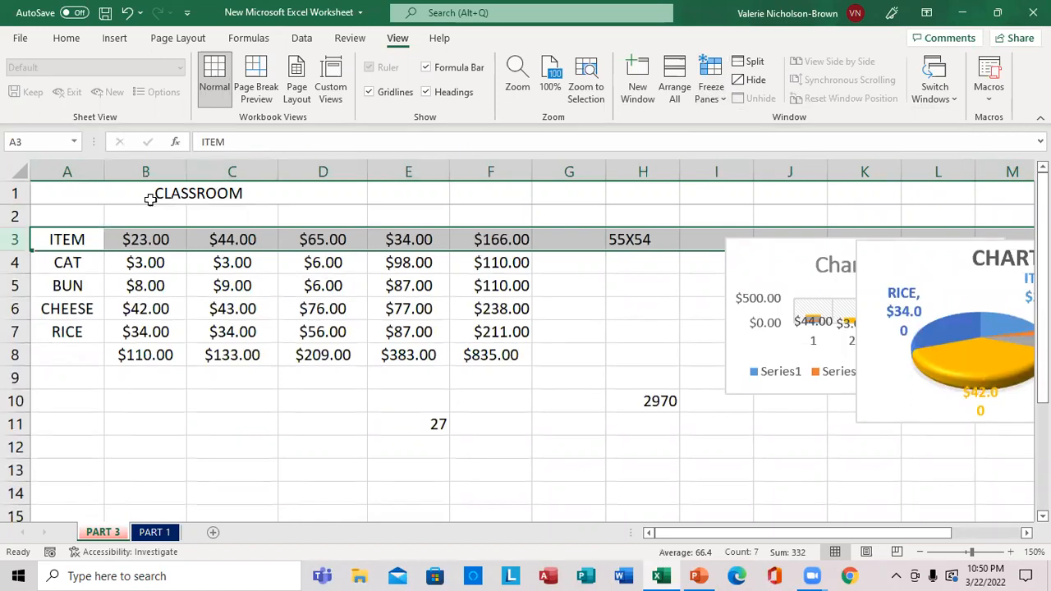
Unfreeze the panes and freeze the sheet's first column instead
{"action": "left_click", "coordinate": [724, 98]}
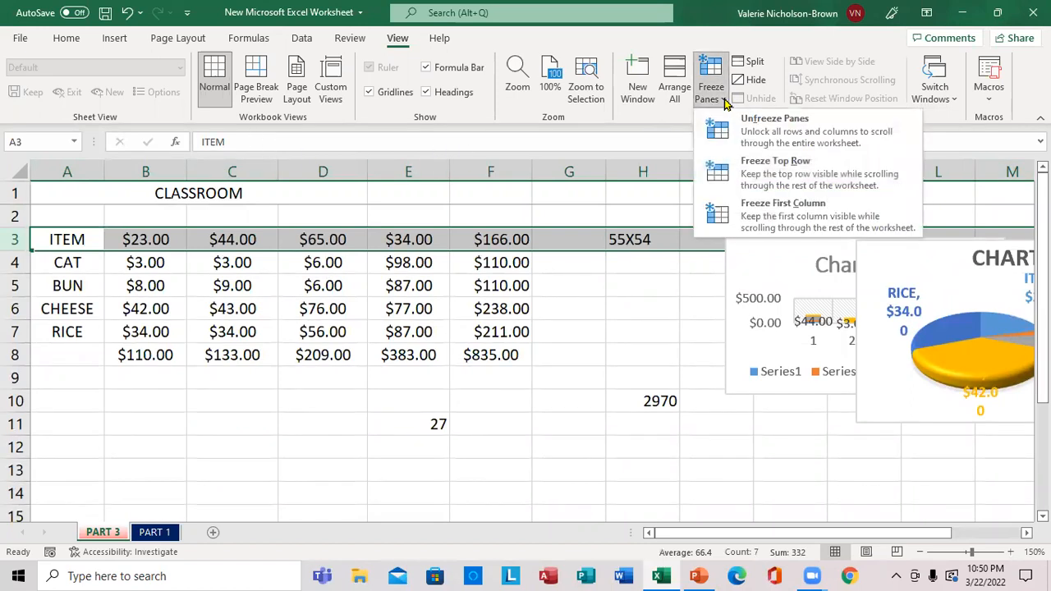
{"action": "left_click", "coordinate": [780, 134]}
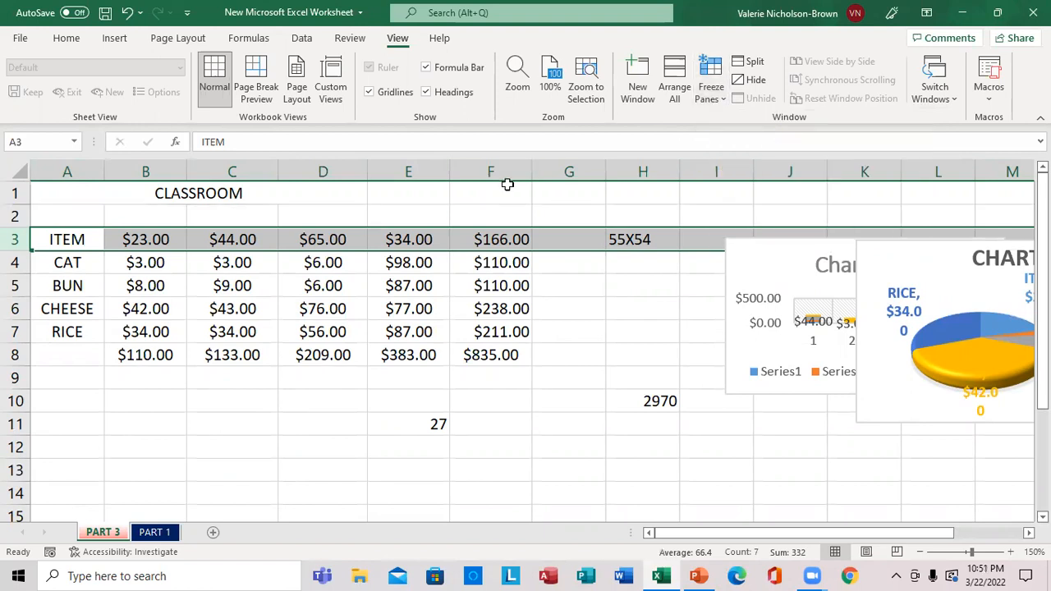
{"action": "left_click", "coordinate": [69, 173]}
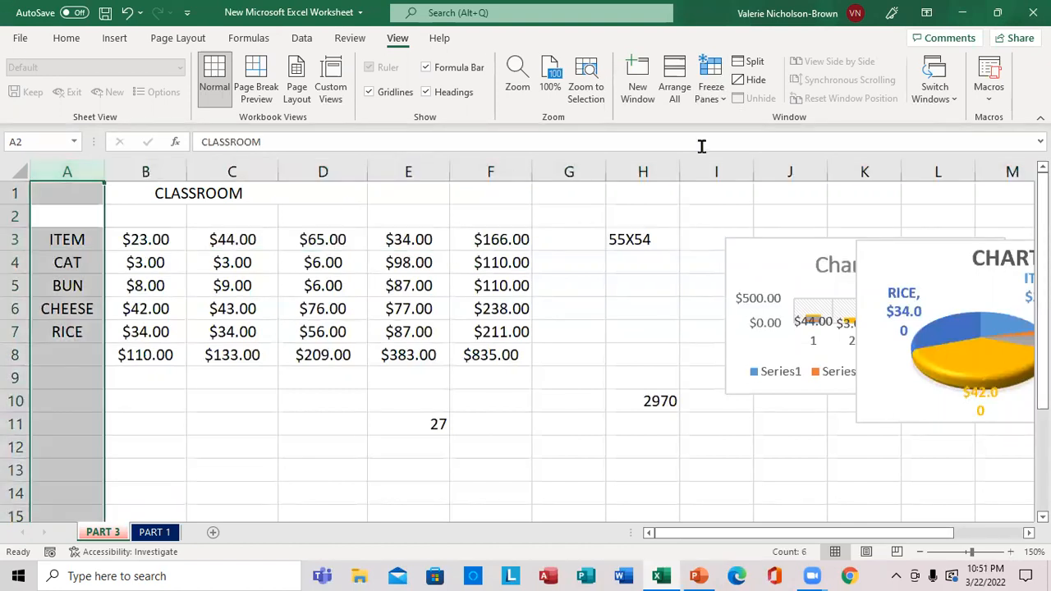
{"action": "left_click", "coordinate": [713, 92]}
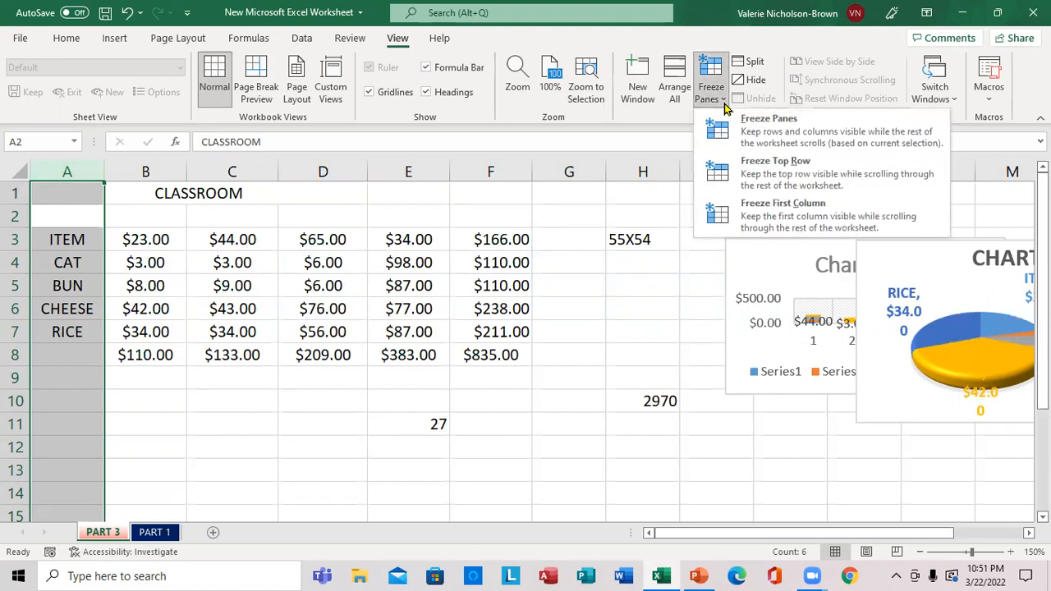
{"action": "left_click", "coordinate": [785, 212]}
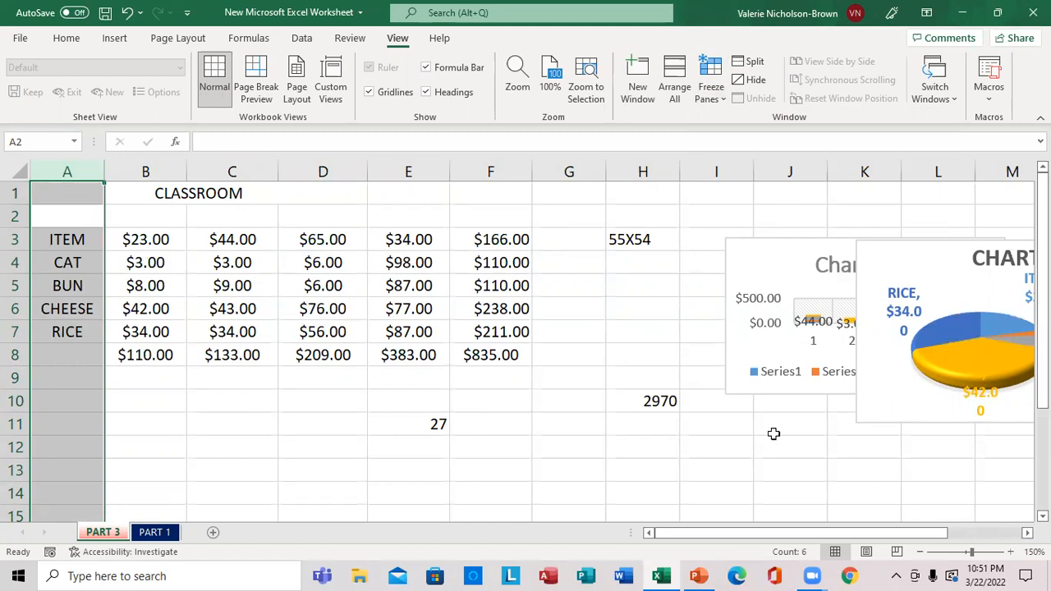
Test the frozen first column by moving the active cell from H8 out to AH8 and back to A8
{"action": "left_click", "coordinate": [670, 361]}
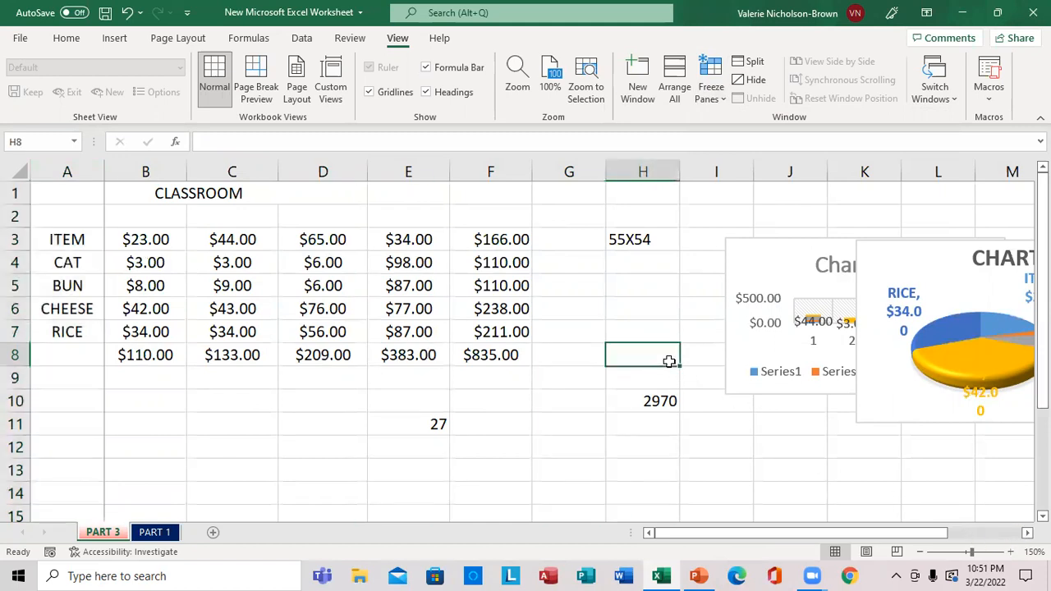
{"action": "key", "text": "Right"}
{"action": "key", "text": "Right"}
{"action": "key", "text": "Right"}
{"action": "key", "text": "Right"}
{"action": "key", "text": "Right"}
{"action": "key", "text": "Right"}
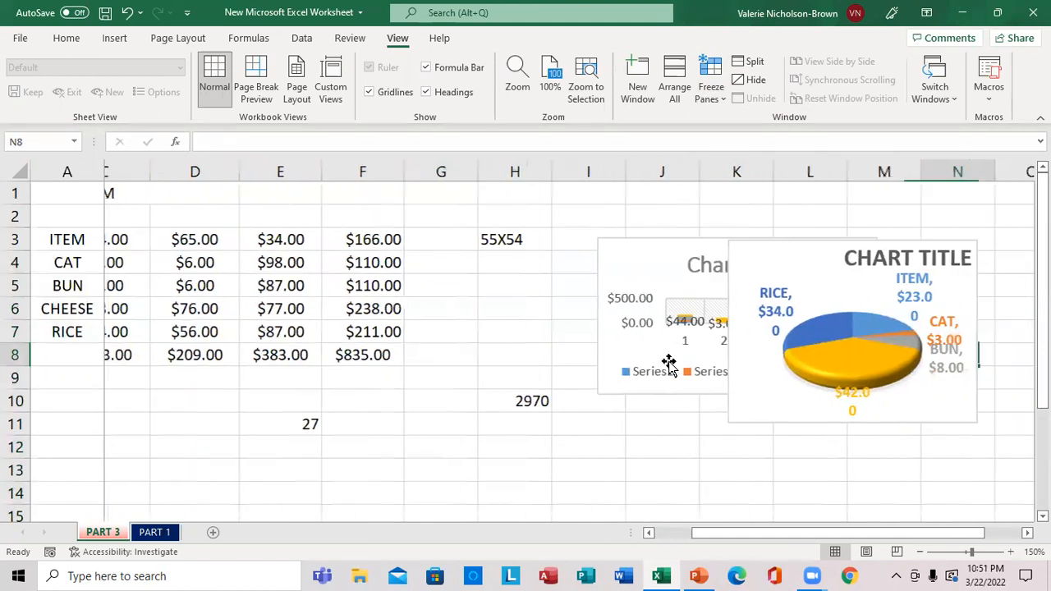
{"action": "key", "text": "Right"}
{"action": "key", "text": "Right"}
{"action": "key", "text": "Right"}
{"action": "key", "text": "Right"}
{"action": "key", "text": "Right"}
{"action": "key", "text": "Right"}
{"action": "key", "text": "Right"}
{"action": "key", "text": "Right"}
{"action": "key", "text": "Right"}
{"action": "key", "text": "Right"}
{"action": "key", "text": "Right"}
{"action": "key", "text": "Right"}
{"action": "key", "text": "Right"}
{"action": "key", "text": "Right"}
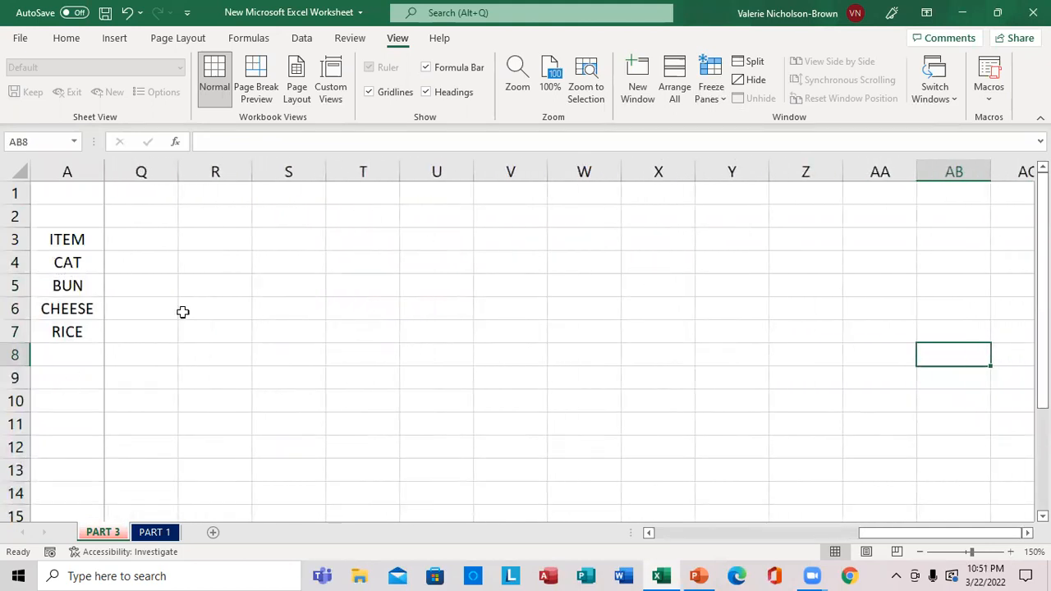
{"action": "key", "text": "Right"}
{"action": "key", "text": "Right"}
{"action": "key", "text": "Right"}
{"action": "key", "text": "Right"}
{"action": "key", "text": "Right"}
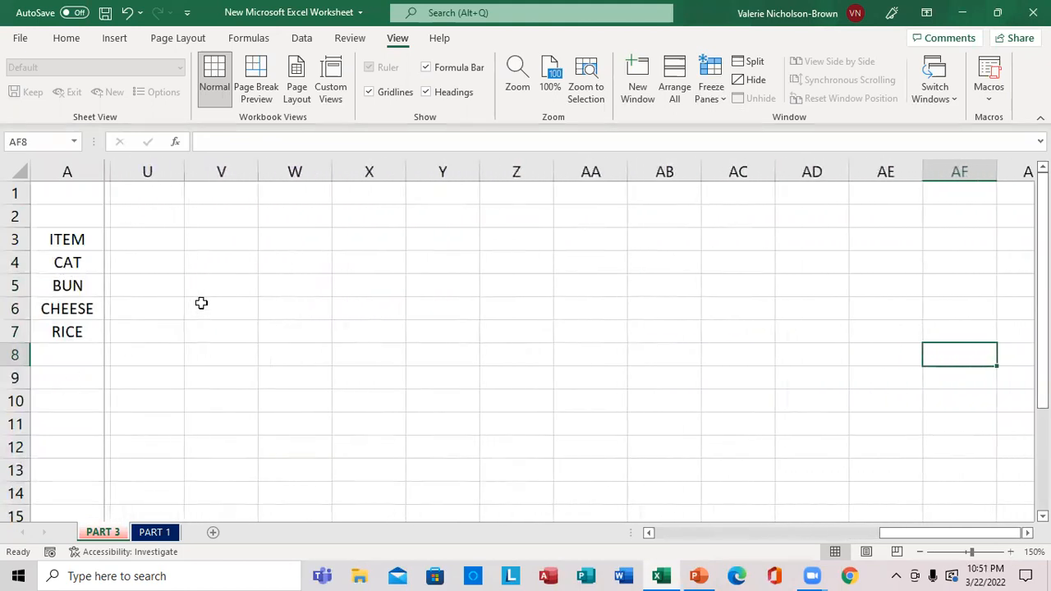
{"action": "key", "text": "Right"}
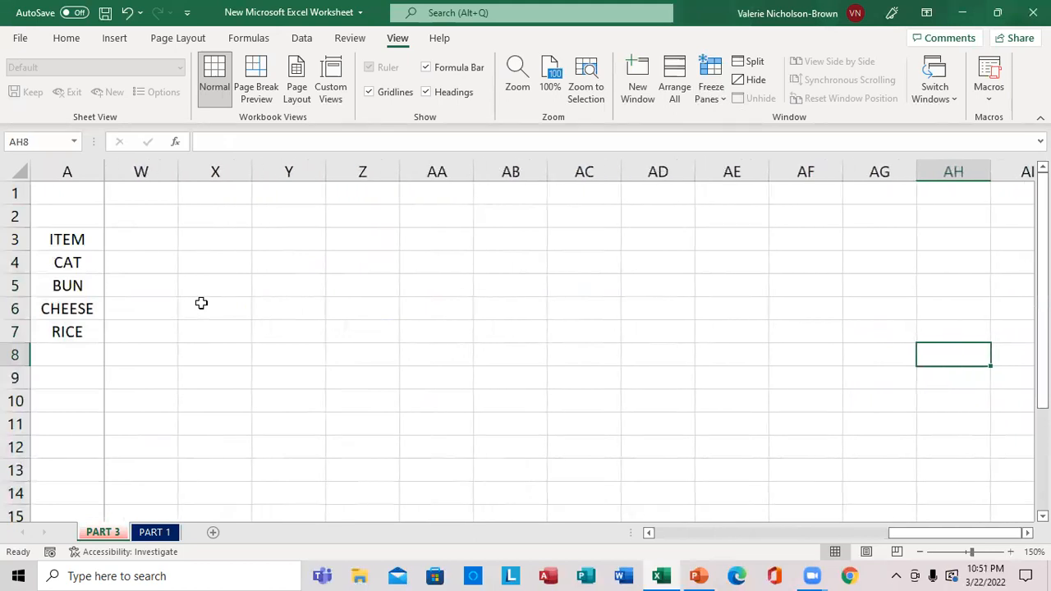
{"action": "key", "text": "Left"}
{"action": "key", "text": "Left"}
{"action": "key", "text": "Left"}
{"action": "key", "text": "Left"}
{"action": "key", "text": "Left"}
{"action": "key", "text": "Left"}
{"action": "key", "text": "Left"}
{"action": "key", "text": "Left"}
{"action": "key", "text": "Left"}
{"action": "key", "text": "Left"}
{"action": "key", "text": "Left"}
{"action": "key", "text": "Left"}
{"action": "key", "text": "Left"}
{"action": "key", "text": "Left"}
{"action": "key", "text": "Left"}
{"action": "key", "text": "Left"}
{"action": "key", "text": "Left"}
{"action": "key", "text": "Left"}
{"action": "key", "text": "Left"}
{"action": "key", "text": "Left"}
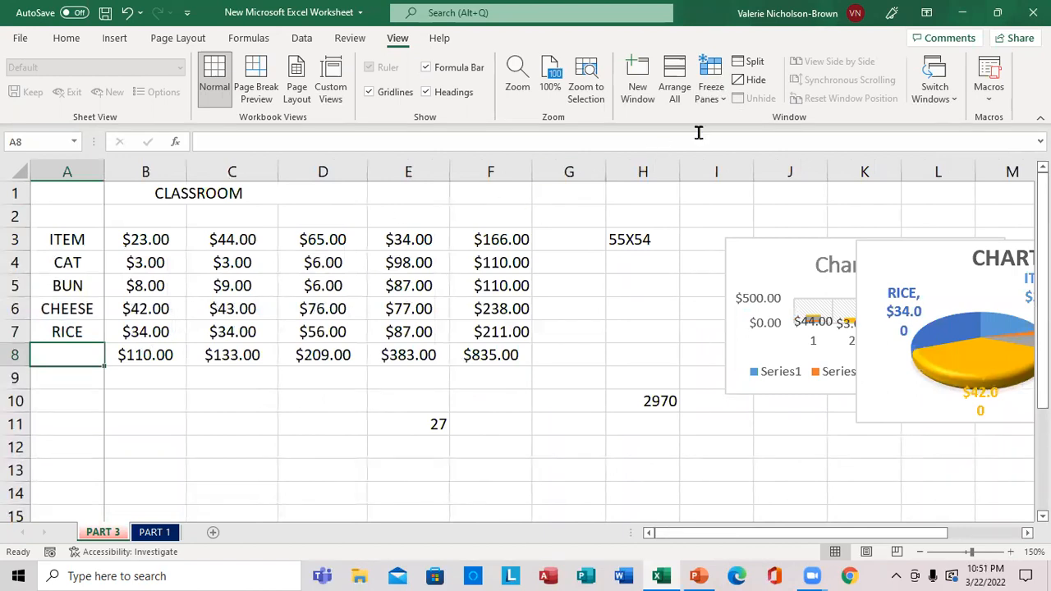
Unfreeze the first column so that all rows and columns scroll
{"action": "left_click", "coordinate": [722, 98]}
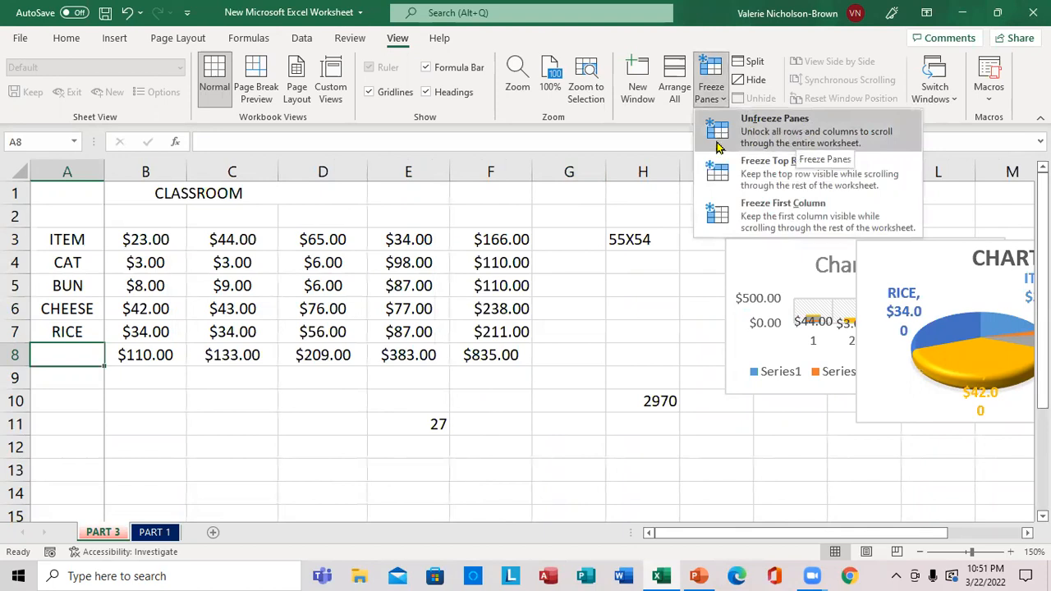
{"action": "left_click", "coordinate": [719, 146]}
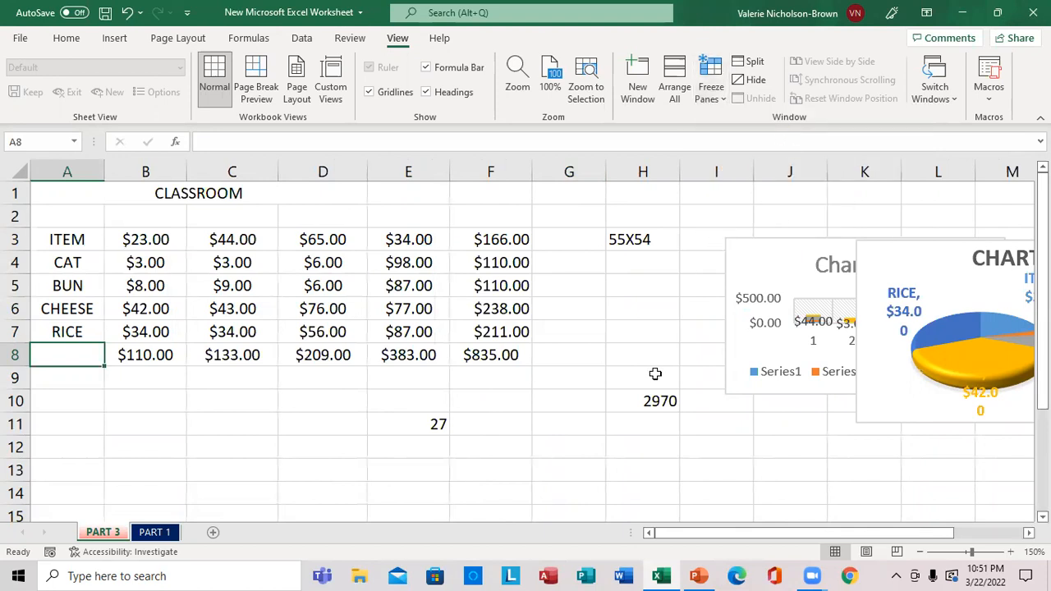
Consult the Part 4 topic slide in PowerPoint, and back in Excel copy the range A3:F9 of the PART 3 sheet
{"action": "left_click", "coordinate": [700, 577]}
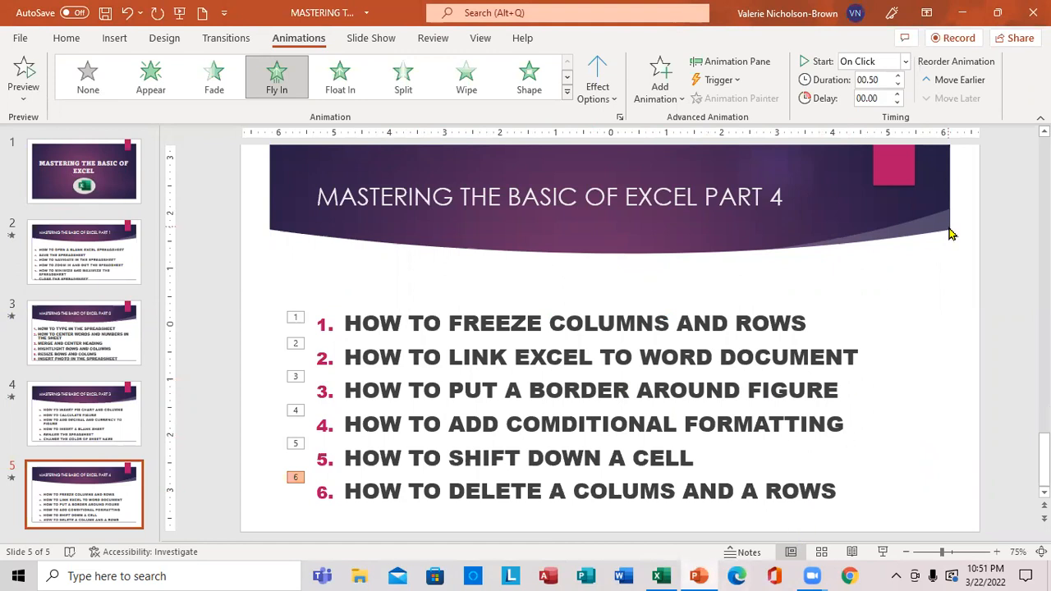
{"action": "left_click", "coordinate": [661, 576]}
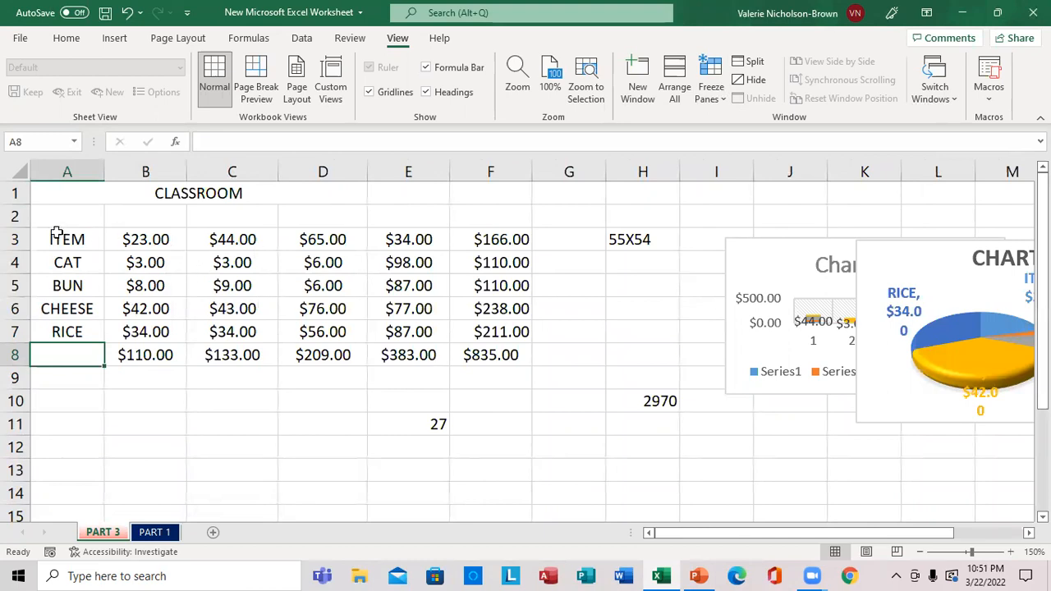
{"action": "left_click_drag", "start_coordinate": [55, 233], "coordinate": [508, 378]}
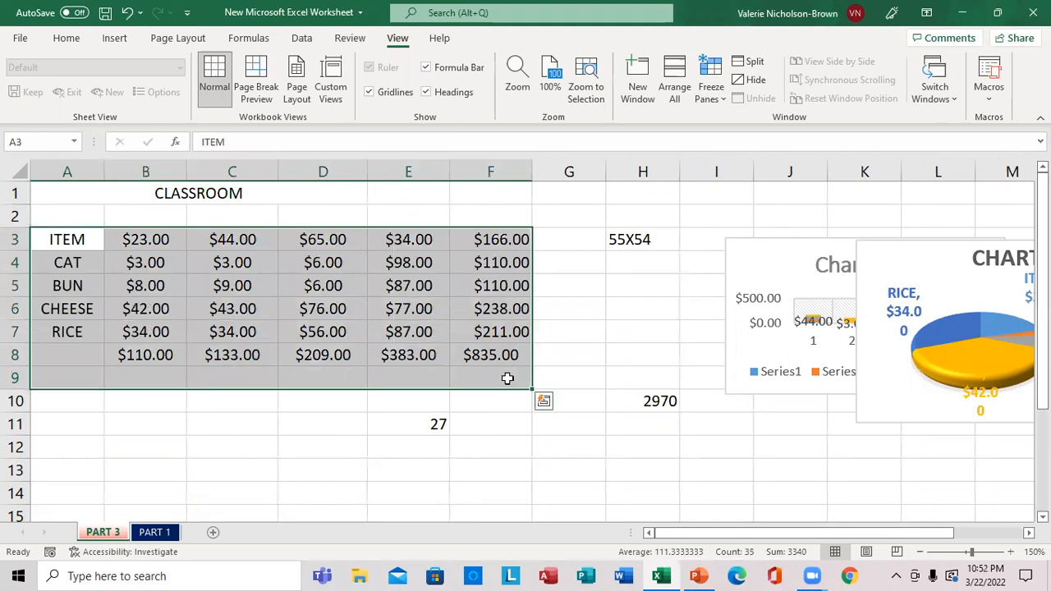
{"action": "right_click", "coordinate": [356, 302]}
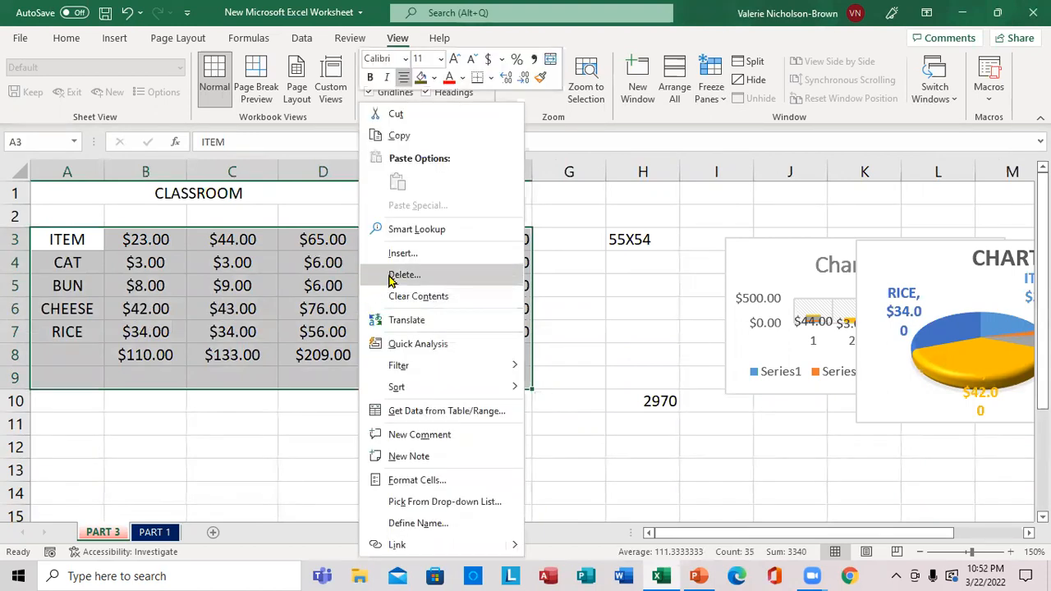
{"action": "left_click", "coordinate": [398, 136]}
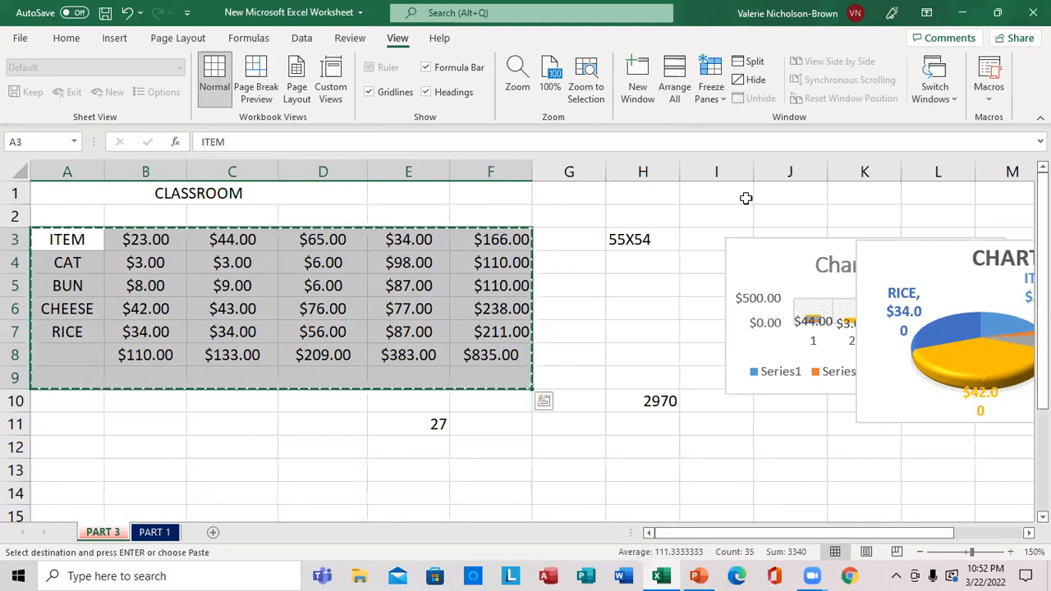
Switch to Word, create a new blank document and dismiss the sign-in notice
{"action": "left_click", "coordinate": [965, 12]}
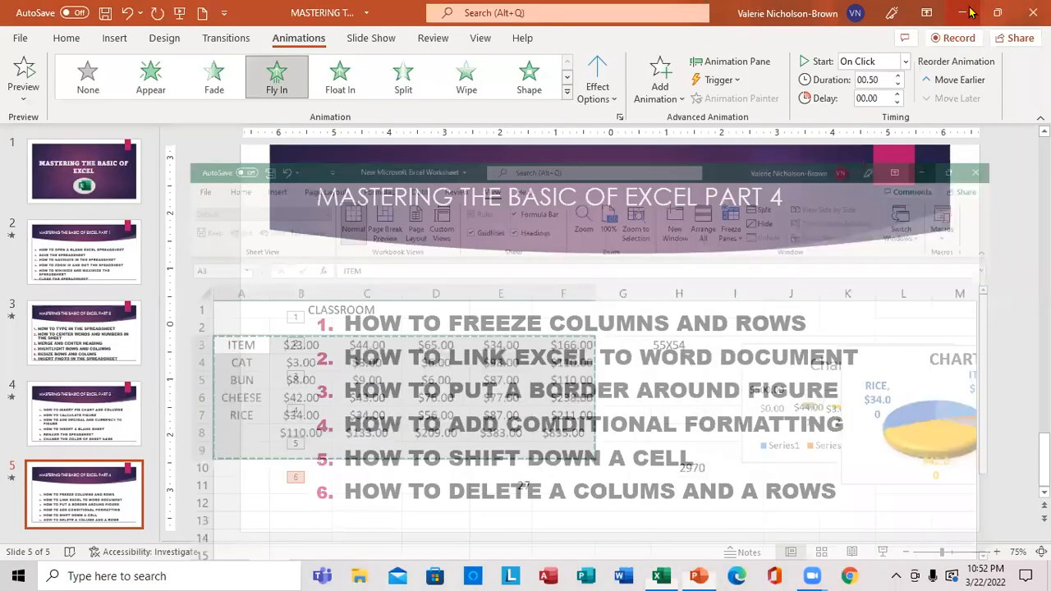
{"action": "left_click", "coordinate": [968, 12]}
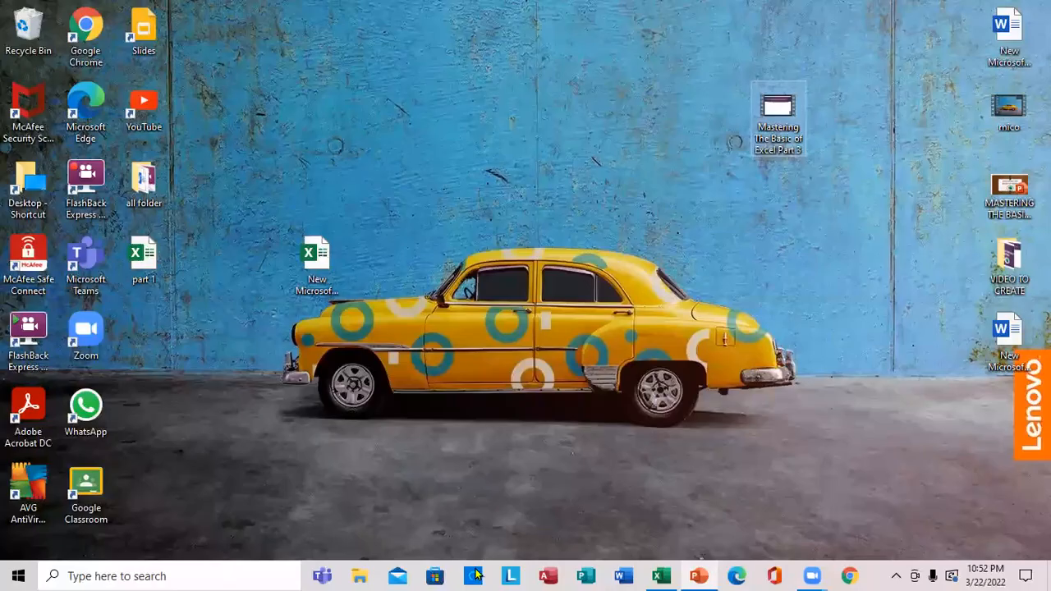
{"action": "left_click", "coordinate": [586, 575]}
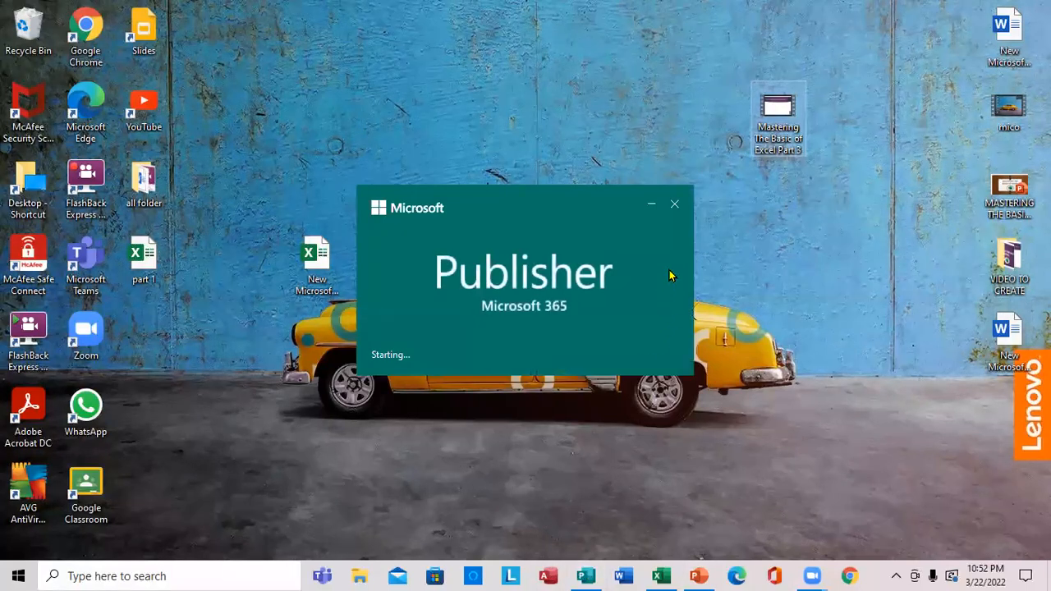
{"action": "left_click", "coordinate": [674, 203]}
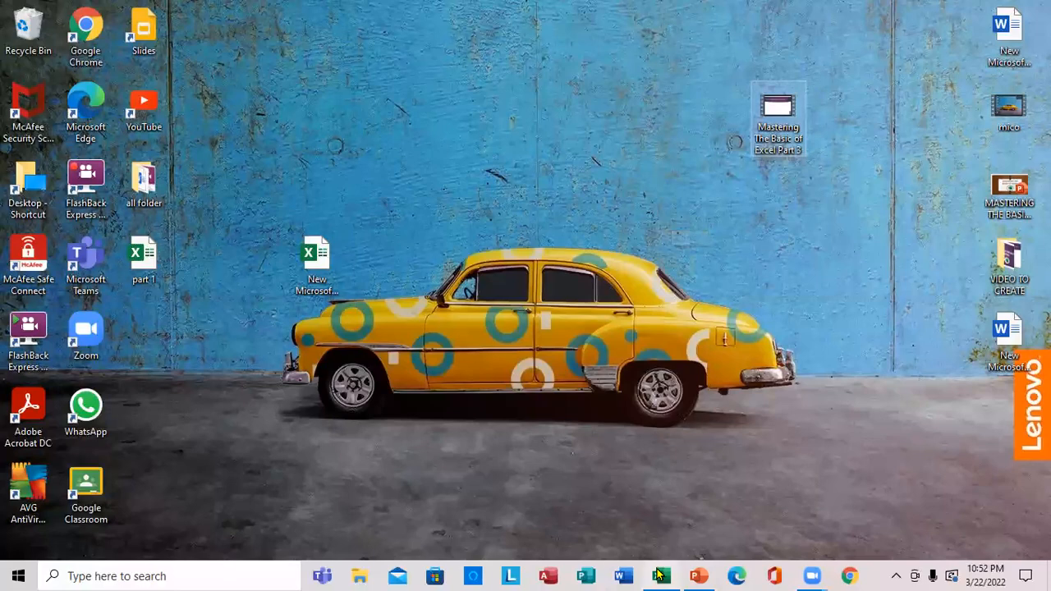
{"action": "left_click", "coordinate": [621, 576]}
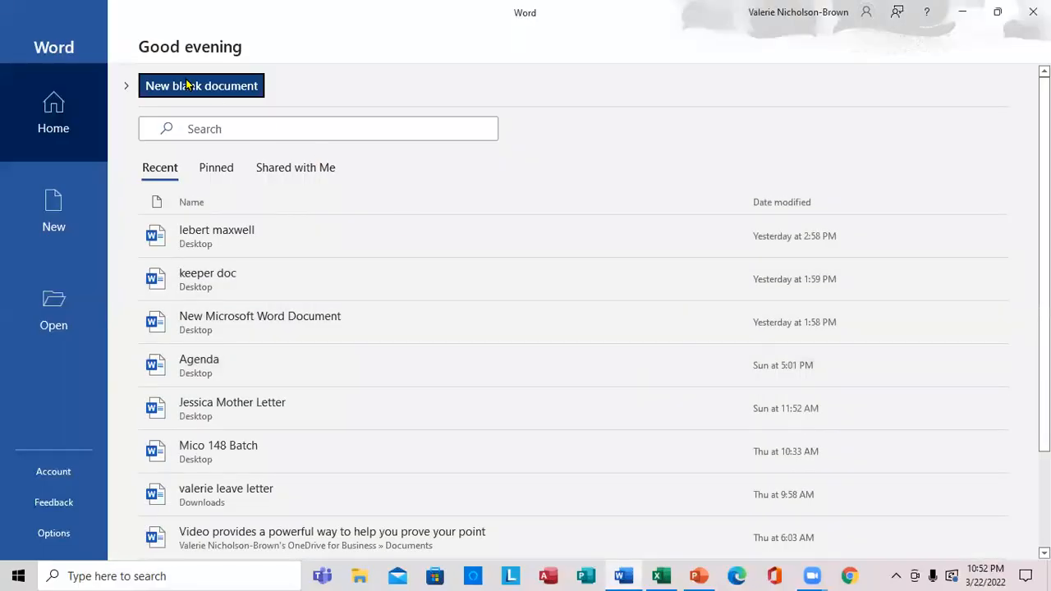
{"action": "left_click", "coordinate": [216, 87]}
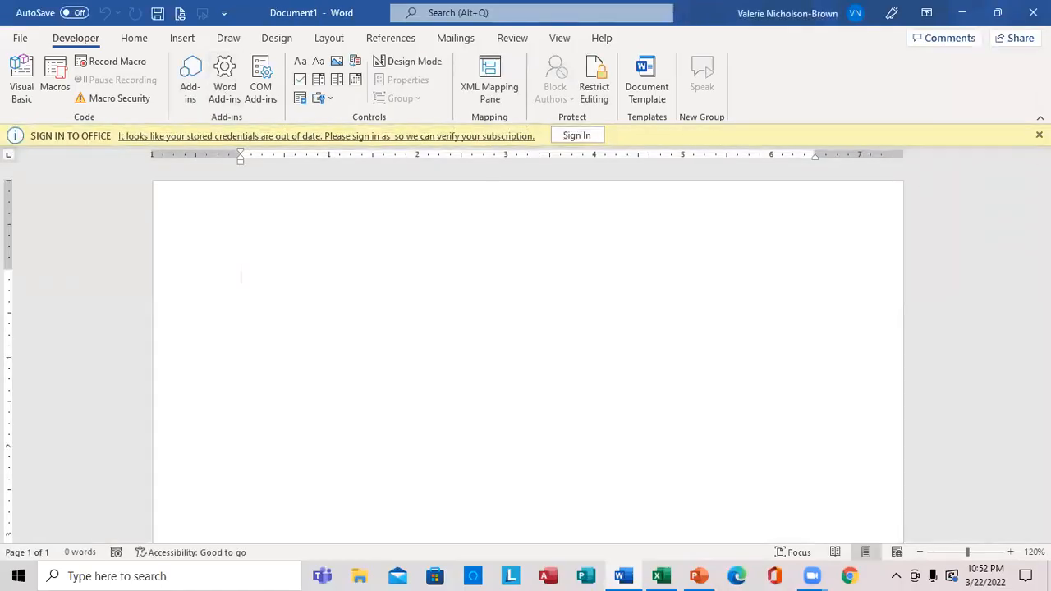
{"action": "left_click", "coordinate": [1038, 135]}
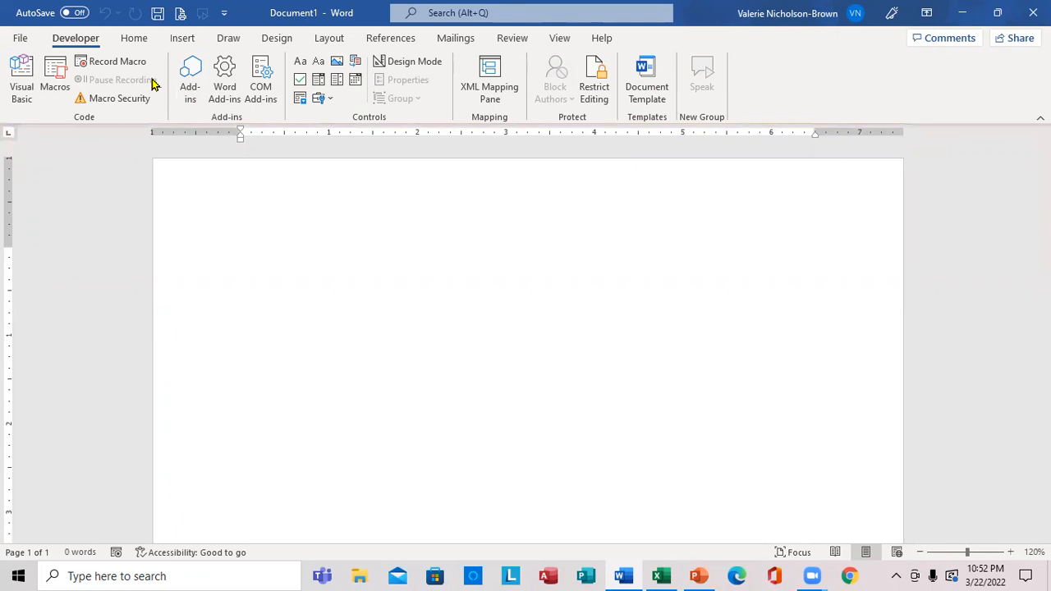
Paste the copied Excel range into the blank document as a linked Microsoft Excel Worksheet Object with Paste Special
{"action": "left_click", "coordinate": [123, 41]}
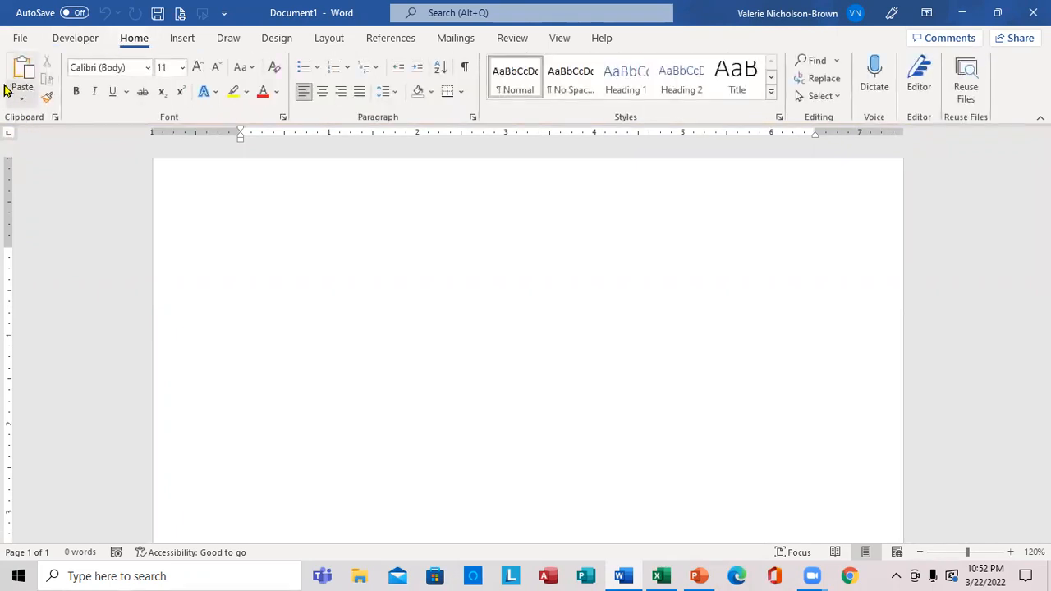
{"action": "left_click", "coordinate": [23, 100]}
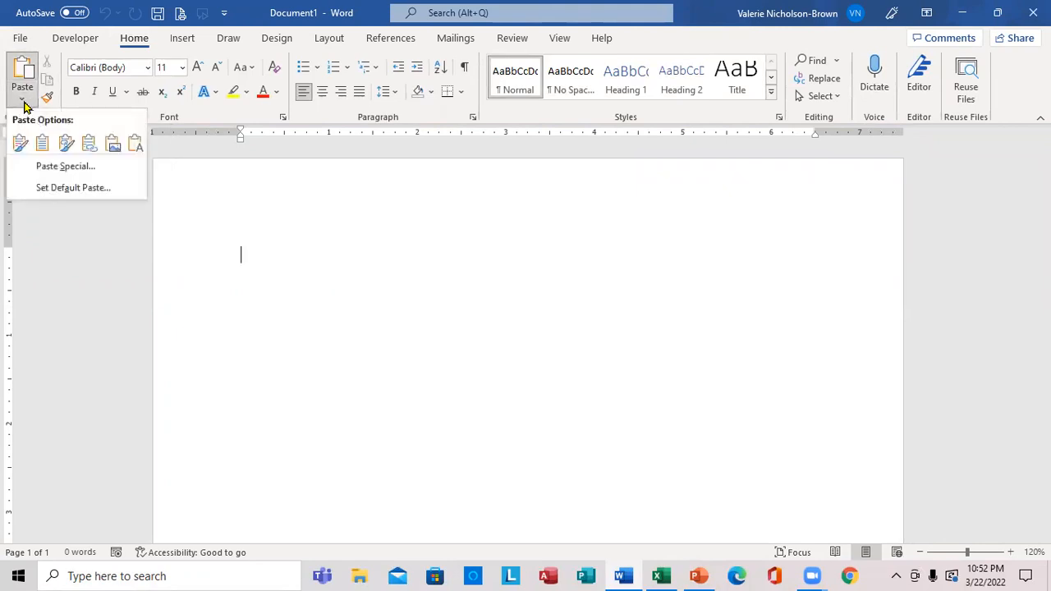
{"action": "left_click", "coordinate": [59, 167]}
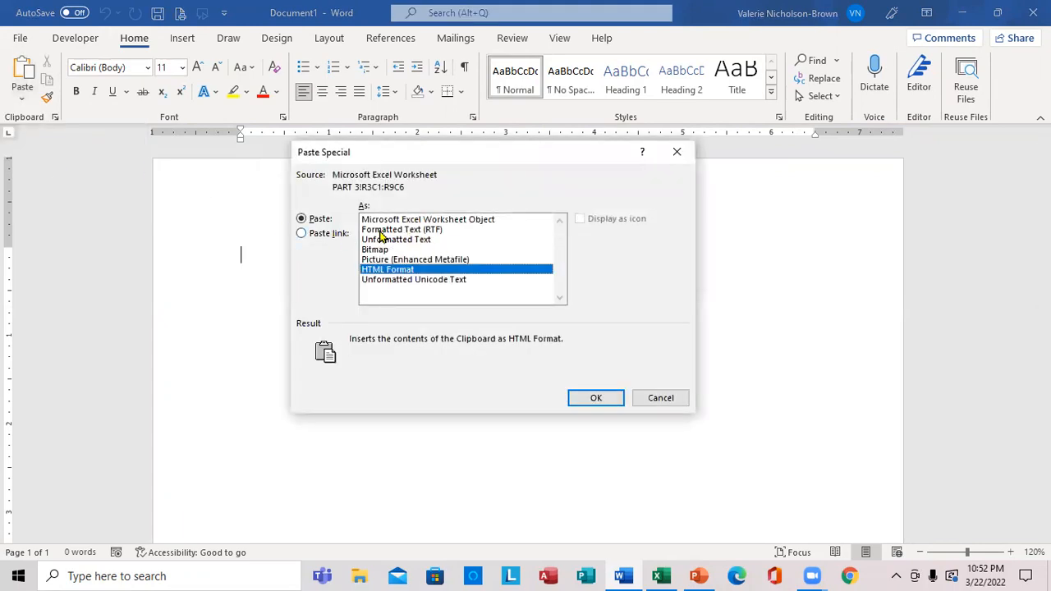
{"action": "left_click", "coordinate": [303, 235]}
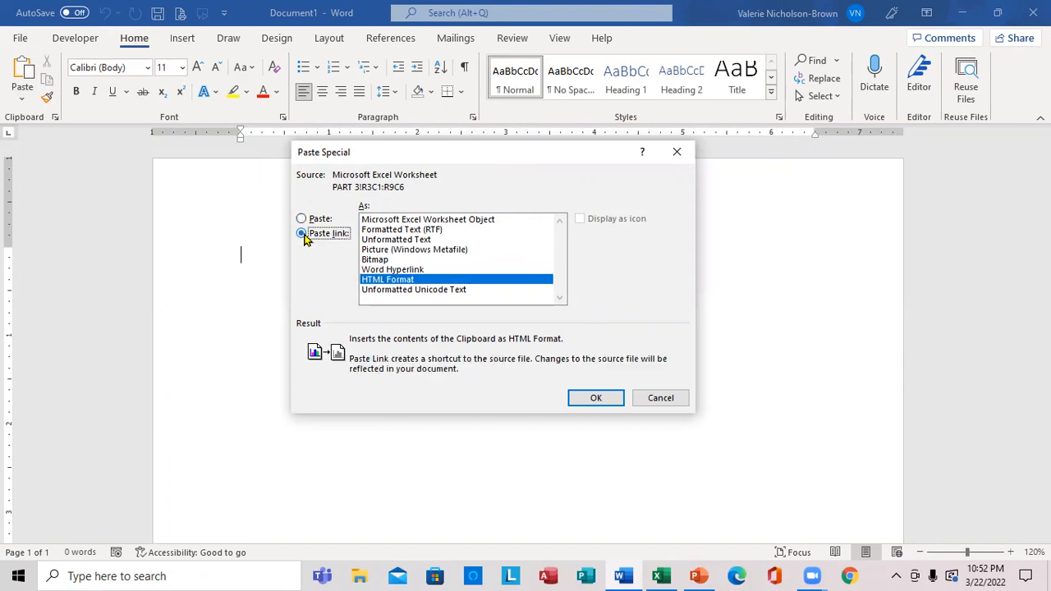
{"action": "left_click", "coordinate": [421, 220]}
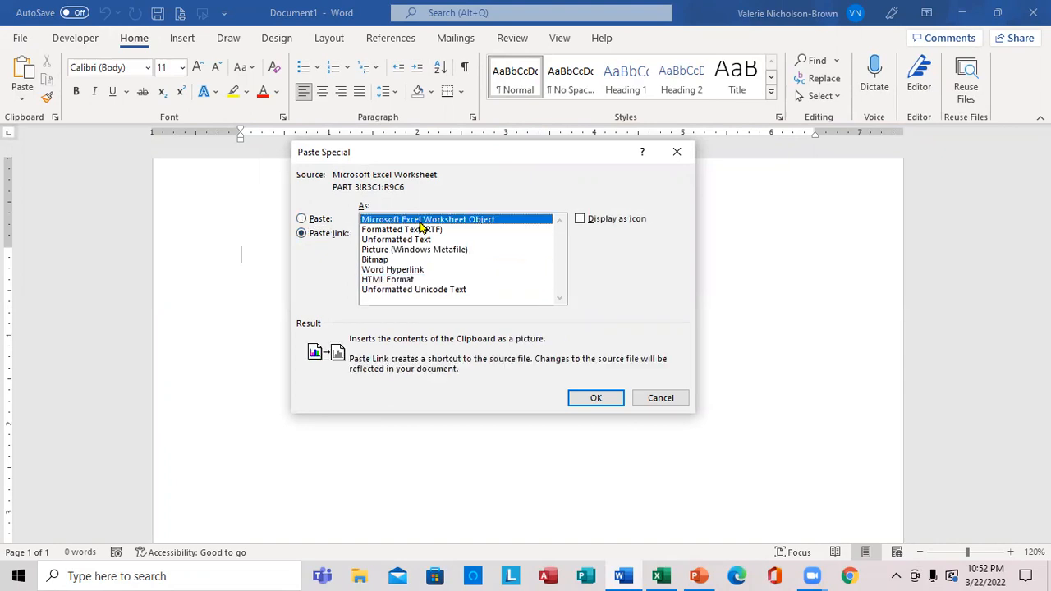
{"action": "left_click", "coordinate": [596, 398]}
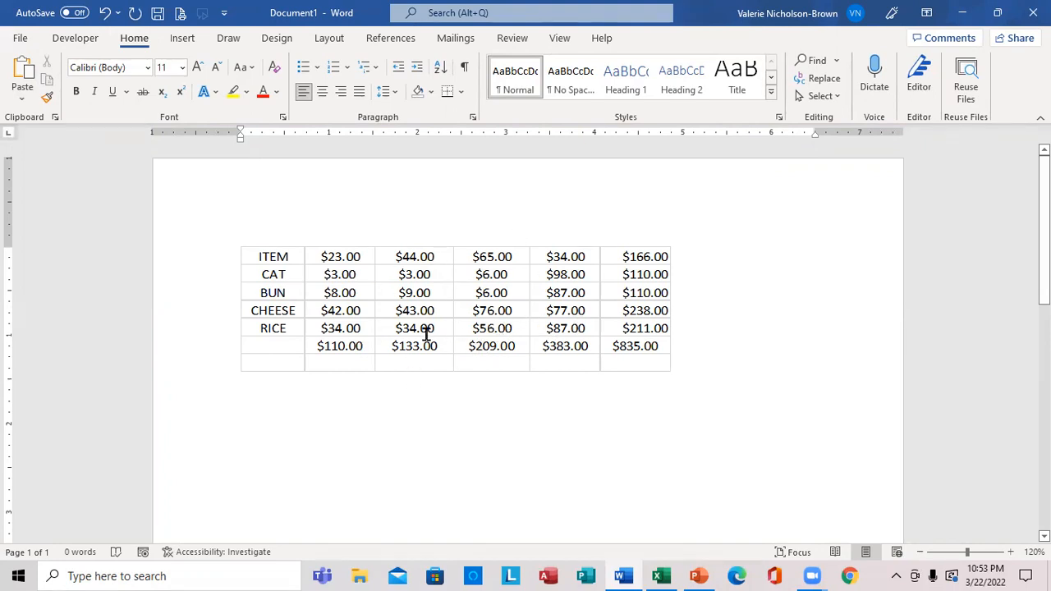
Save the Word document to the Desktop under the name sheet and close it
{"action": "left_click", "coordinate": [21, 38]}
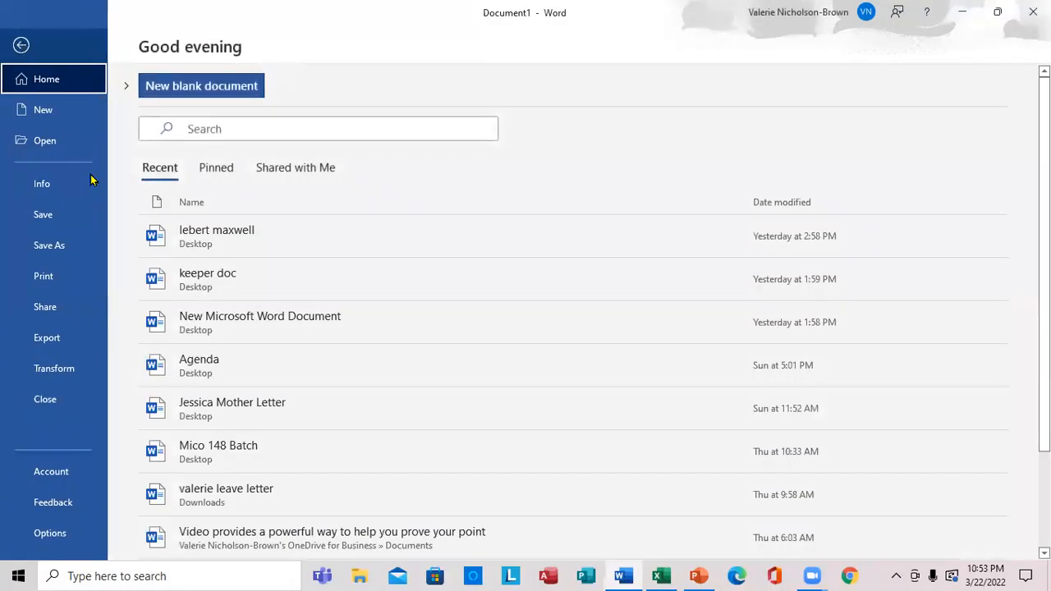
{"action": "left_click", "coordinate": [79, 250]}
{"action": "left_click", "coordinate": [212, 362]}
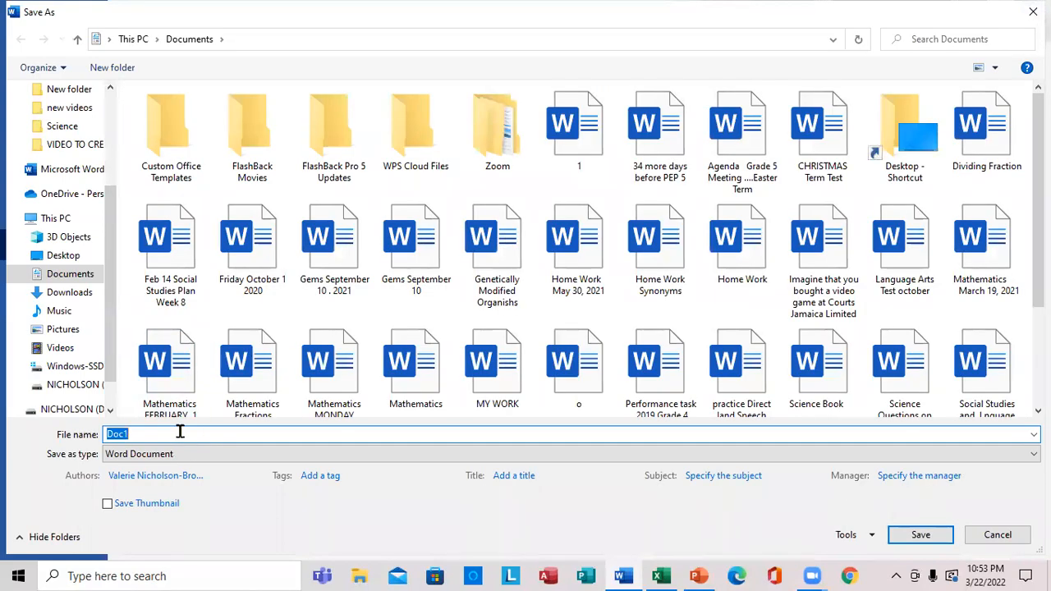
{"action": "type", "text": "sheet"}
{"action": "left_click", "coordinate": [112, 111]}
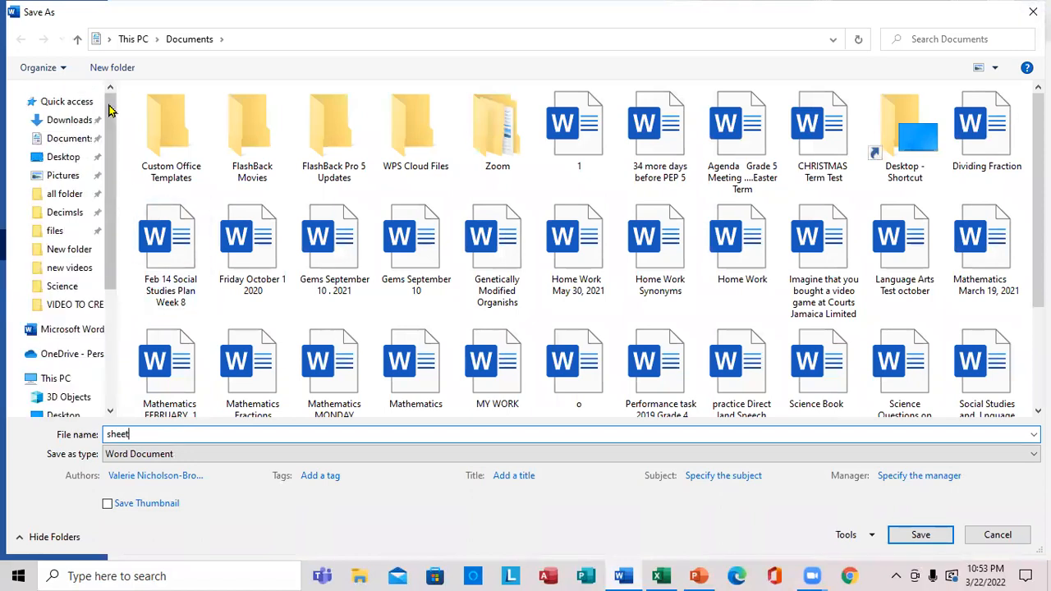
{"action": "left_click", "coordinate": [77, 160]}
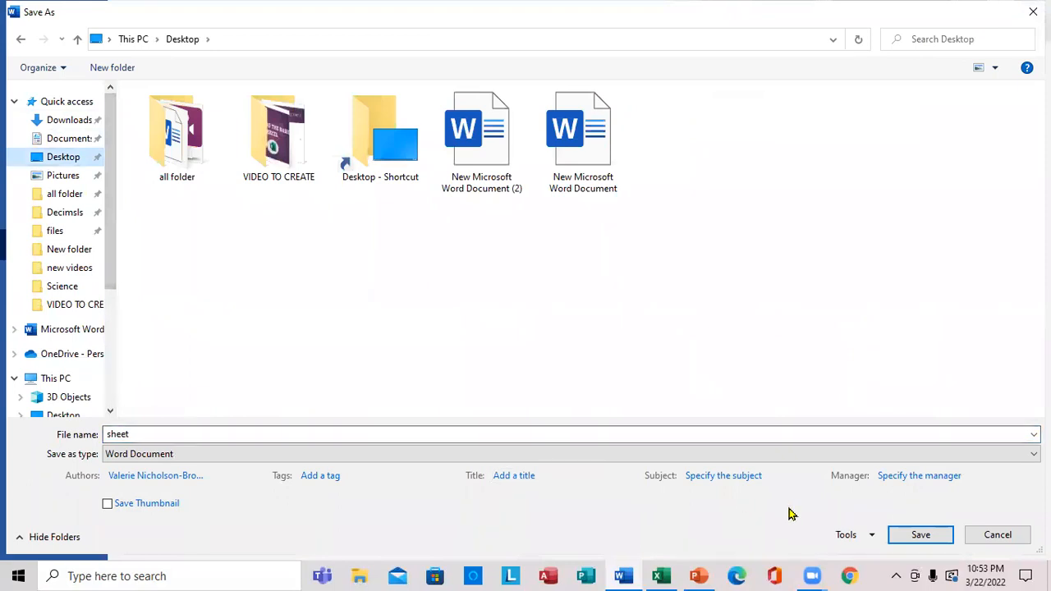
{"action": "left_click", "coordinate": [918, 534]}
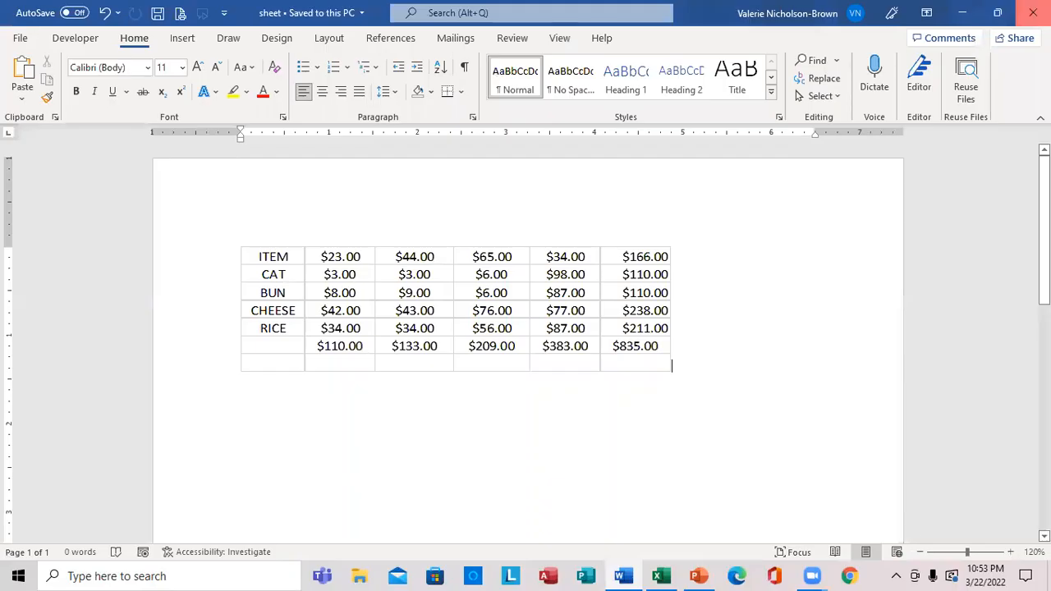
{"action": "left_click", "coordinate": [1033, 13]}
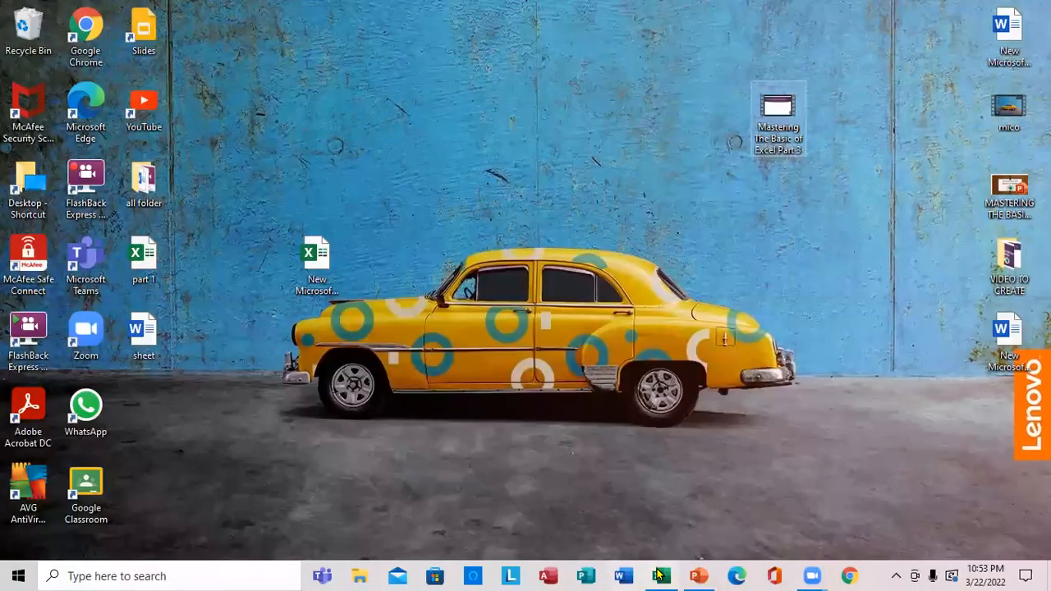
Switch back to the Excel workbook, end the pending copy and deselect the range A3:F9
{"action": "left_click", "coordinate": [660, 576]}
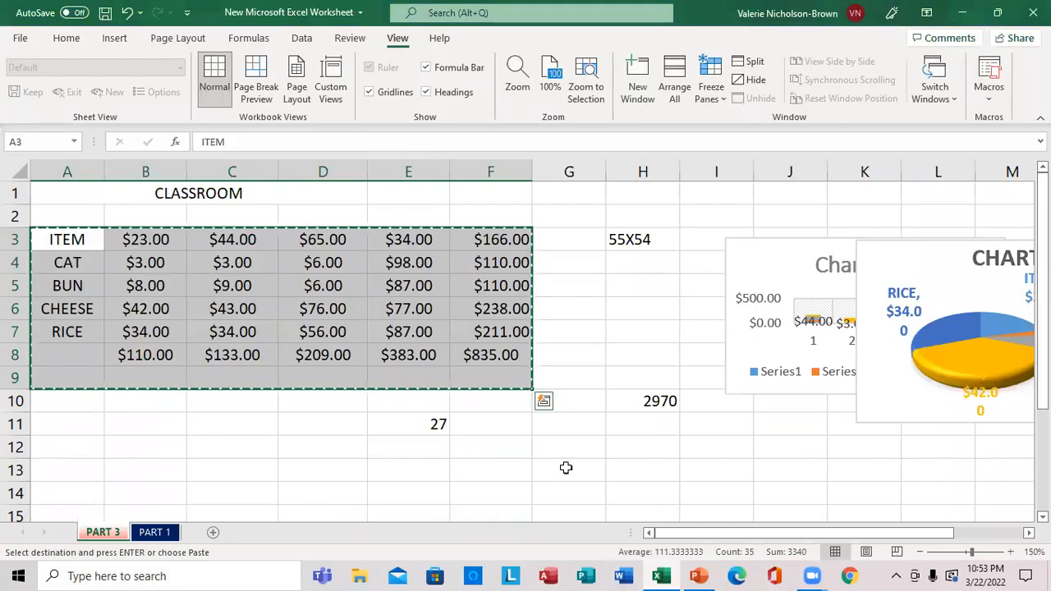
{"action": "key", "text": "Escape"}
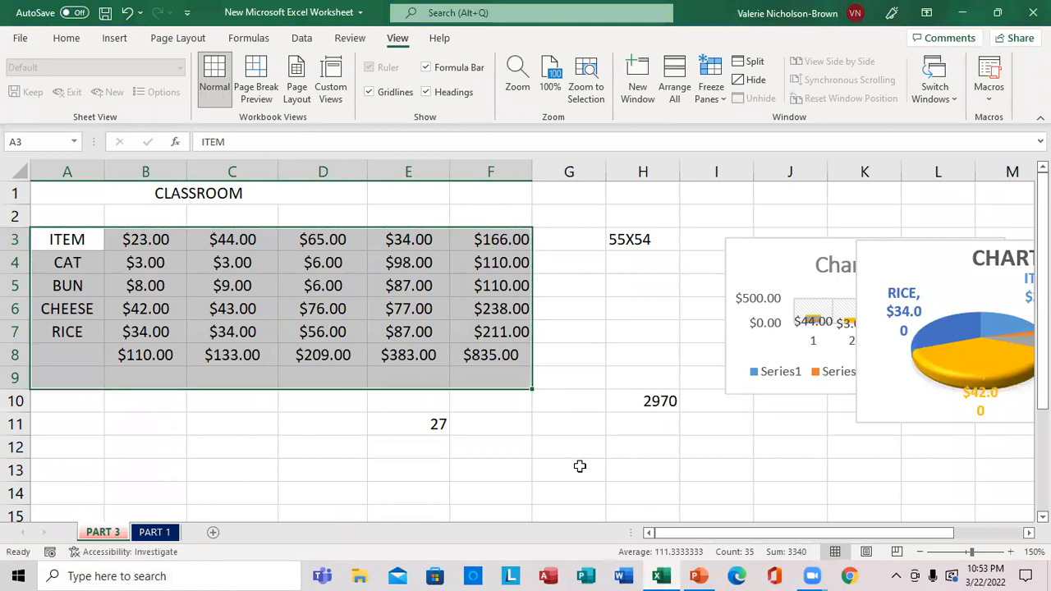
{"action": "left_click", "coordinate": [549, 381]}
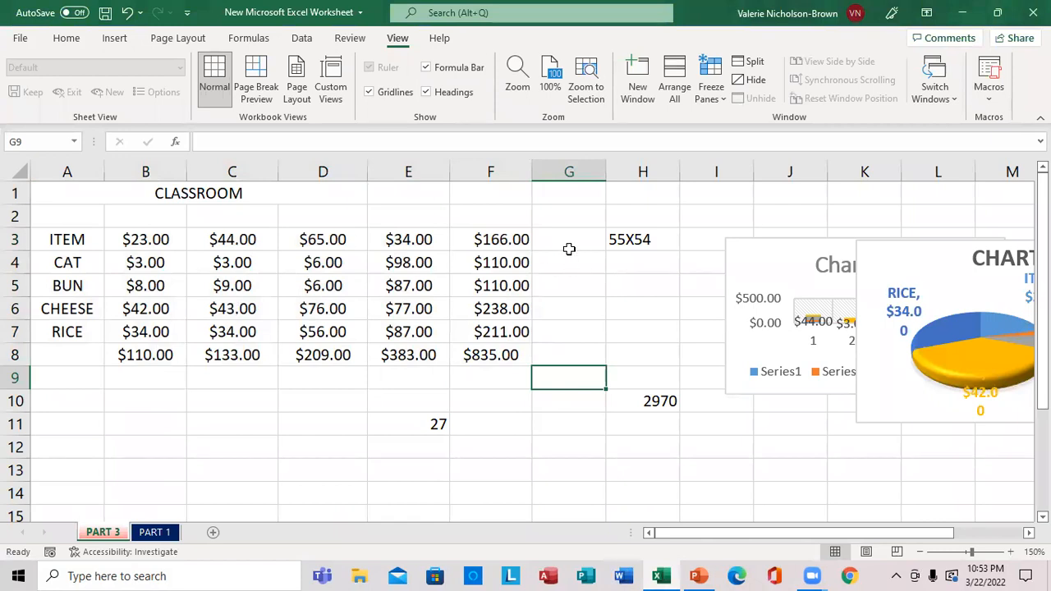
Fill cells G3 to G8 beside the table with the values 87, 56, 3, 44, 22 and 12
{"action": "left_click", "coordinate": [560, 241]}
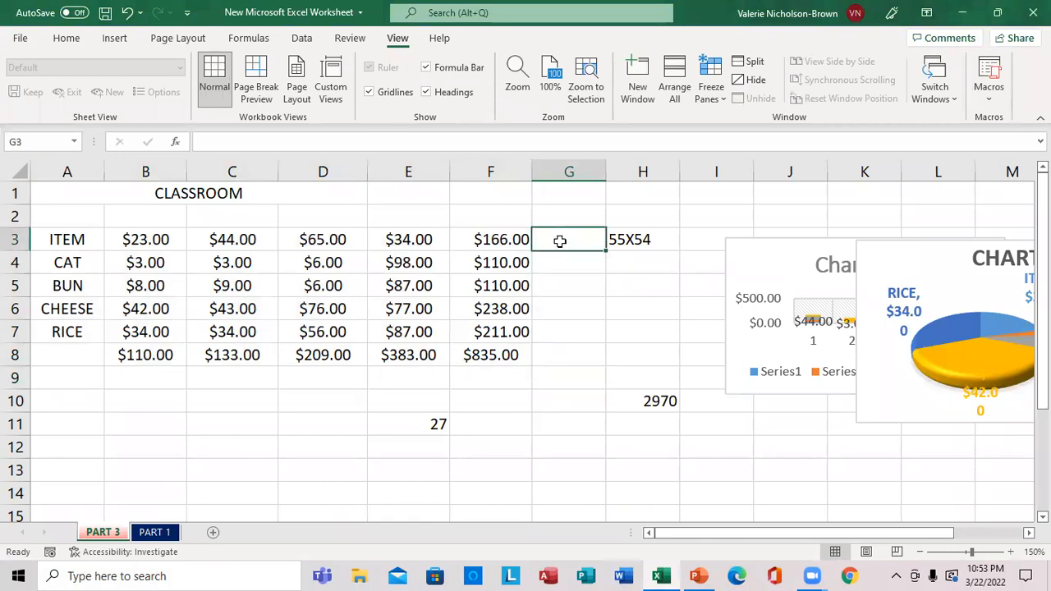
{"action": "type", "text": "87"}
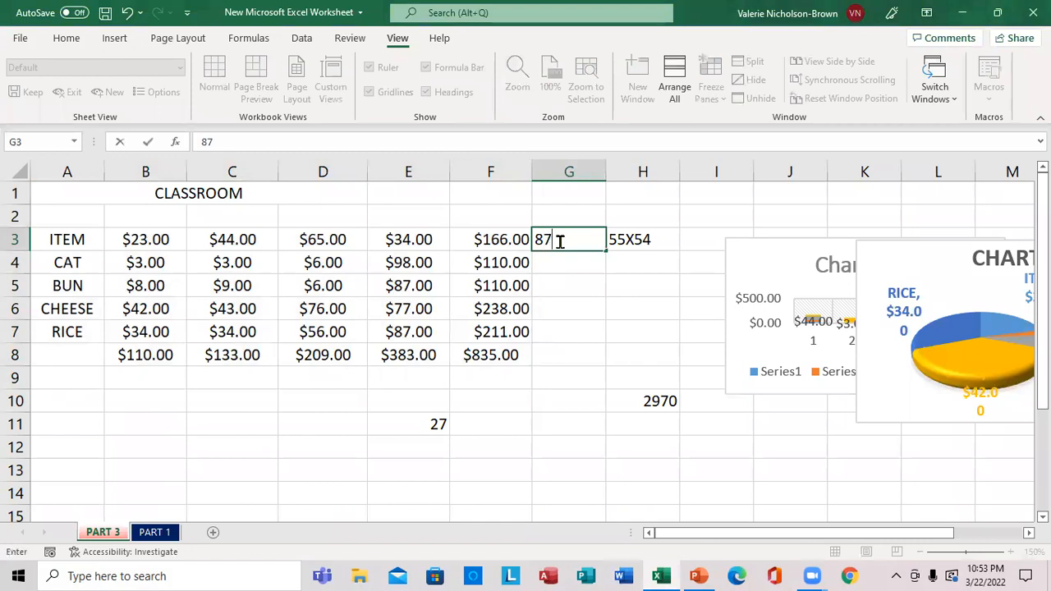
{"action": "key", "text": "Return"}
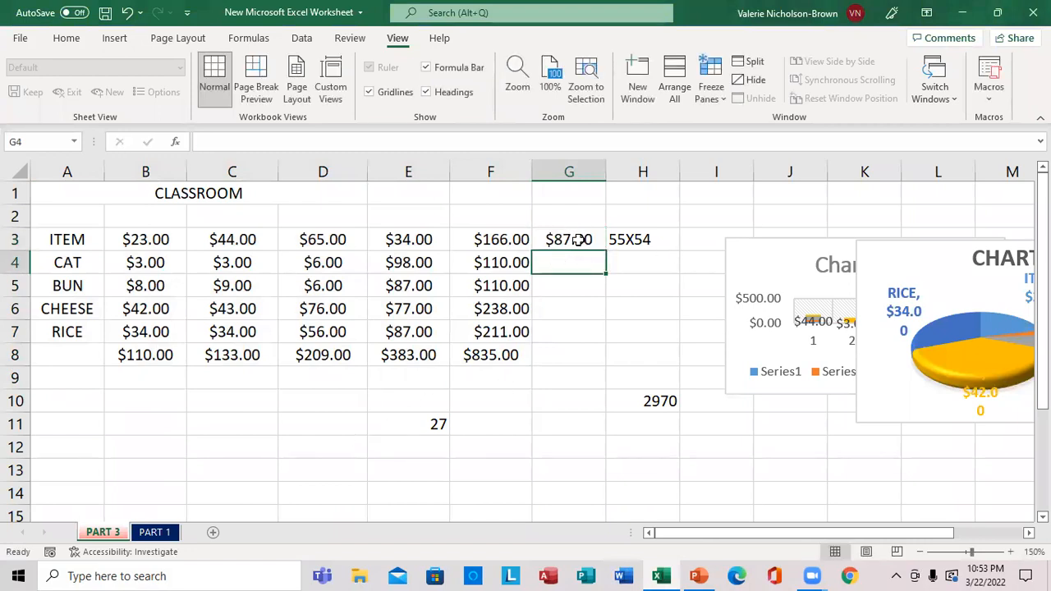
{"action": "type", "text": "56"}
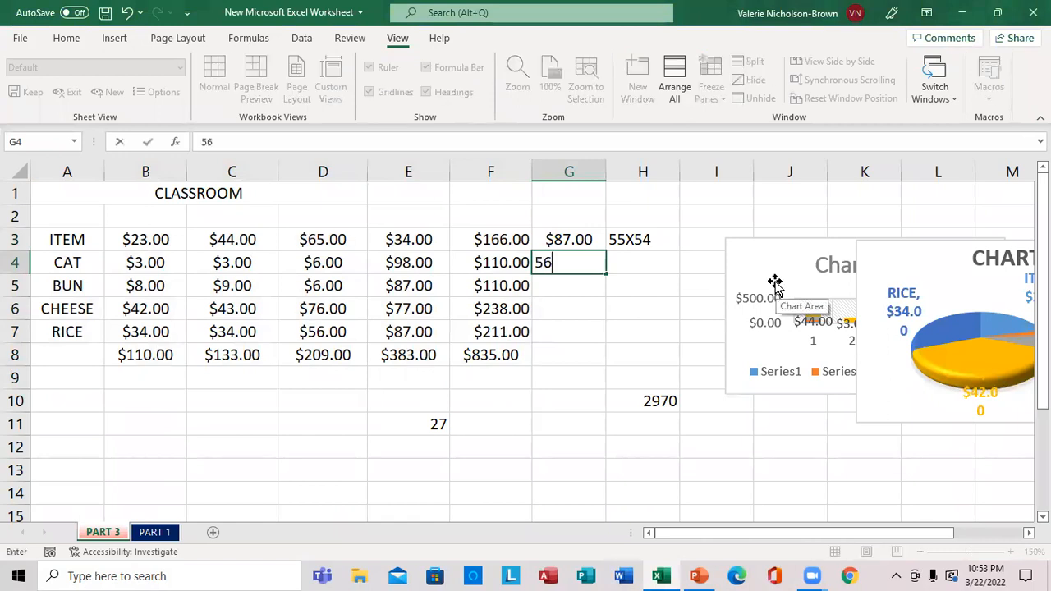
{"action": "key", "text": "Return"}
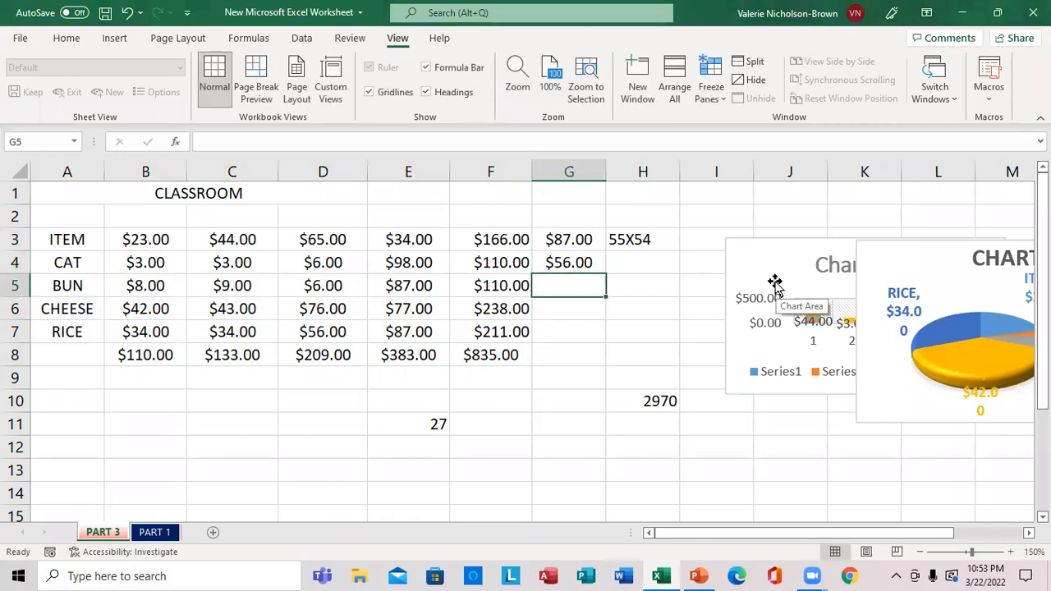
{"action": "type", "text": "3"}
{"action": "key", "text": "Return"}
{"action": "type", "text": "44"}
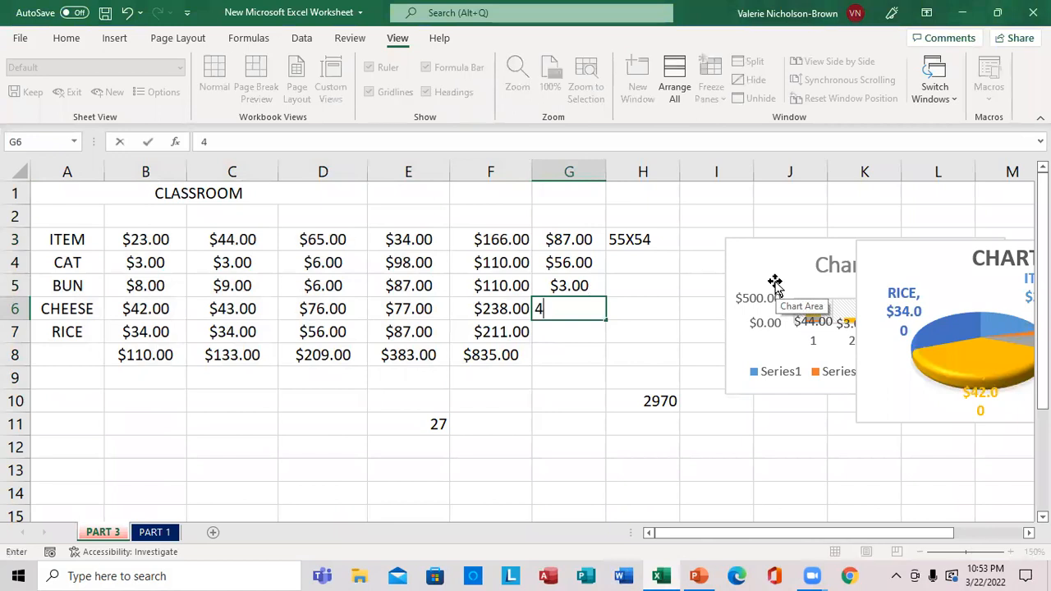
{"action": "key", "text": "Return"}
{"action": "type", "text": "22"}
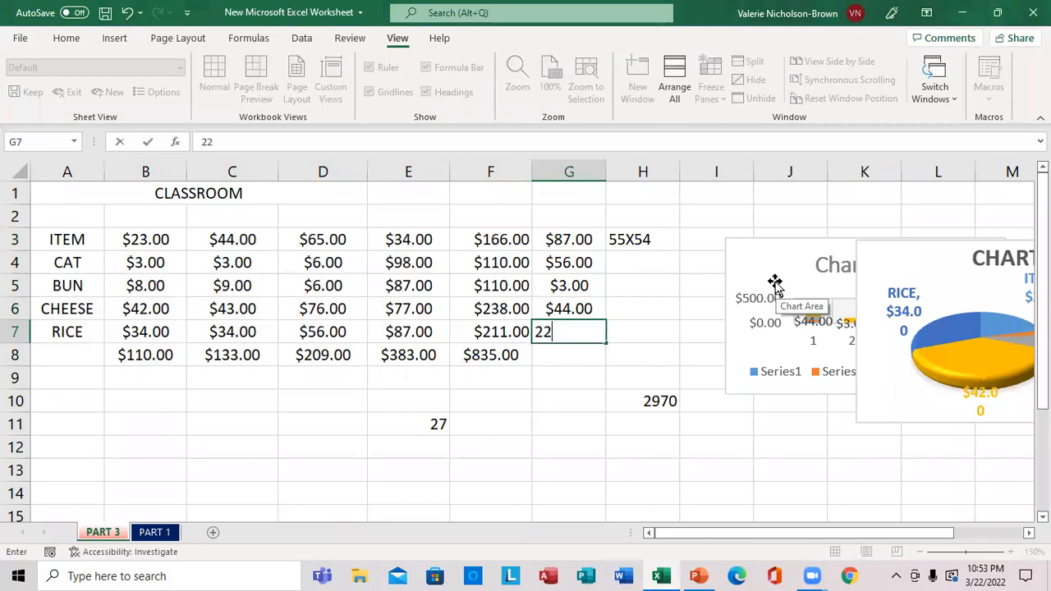
{"action": "key", "text": "Return"}
{"action": "type", "text": "12"}
{"action": "key", "text": "Return"}
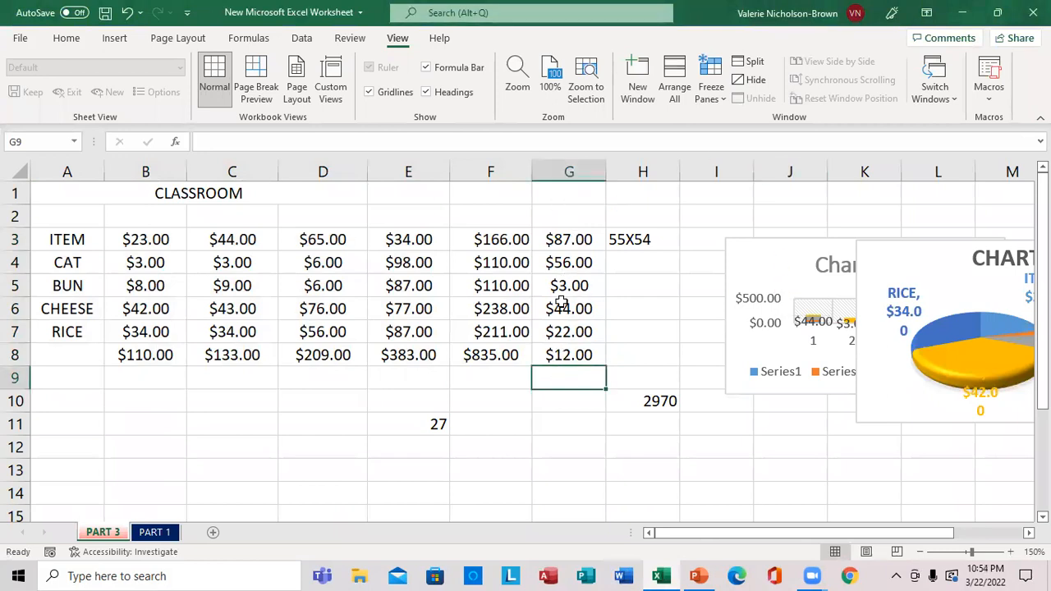
Minimize Excel, move the sheet file to an open area of the desktop, and open it in Word with its links updated
{"action": "left_click", "coordinate": [962, 12]}
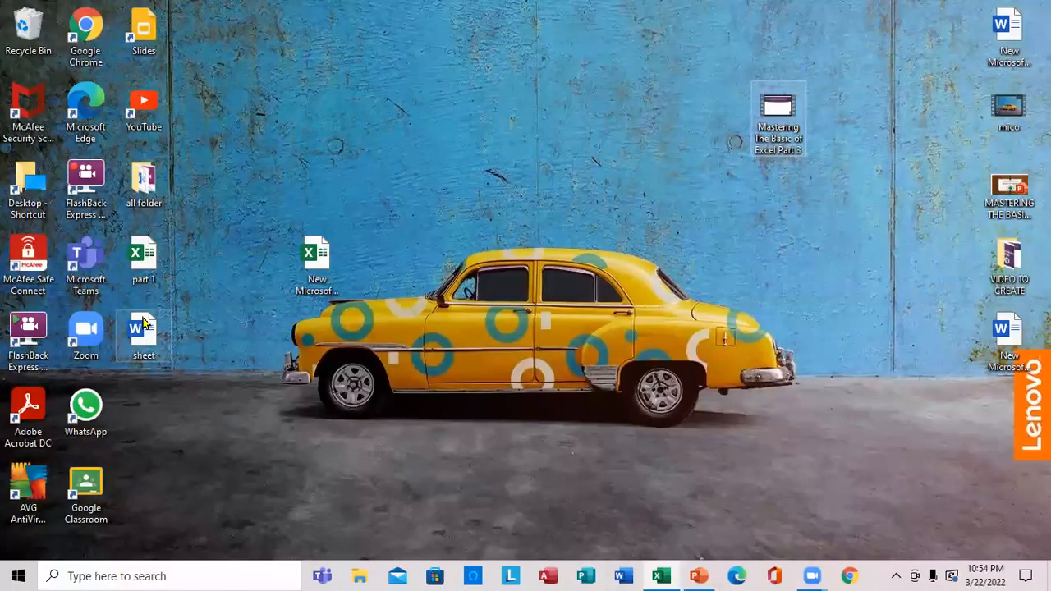
{"action": "left_click_drag", "start_coordinate": [125, 325], "coordinate": [409, 167]}
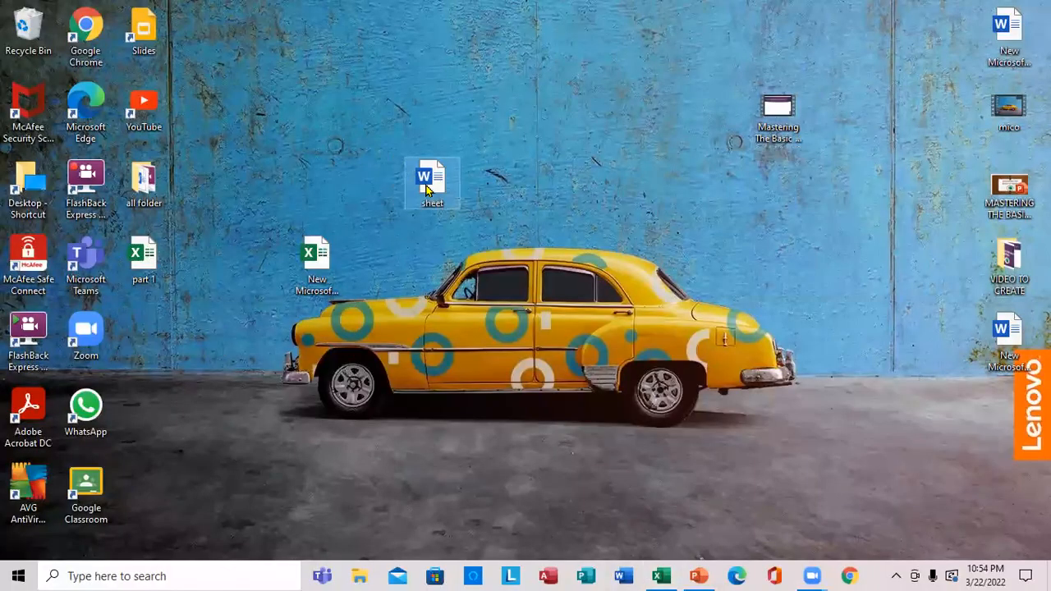
{"action": "right_click", "coordinate": [423, 189]}
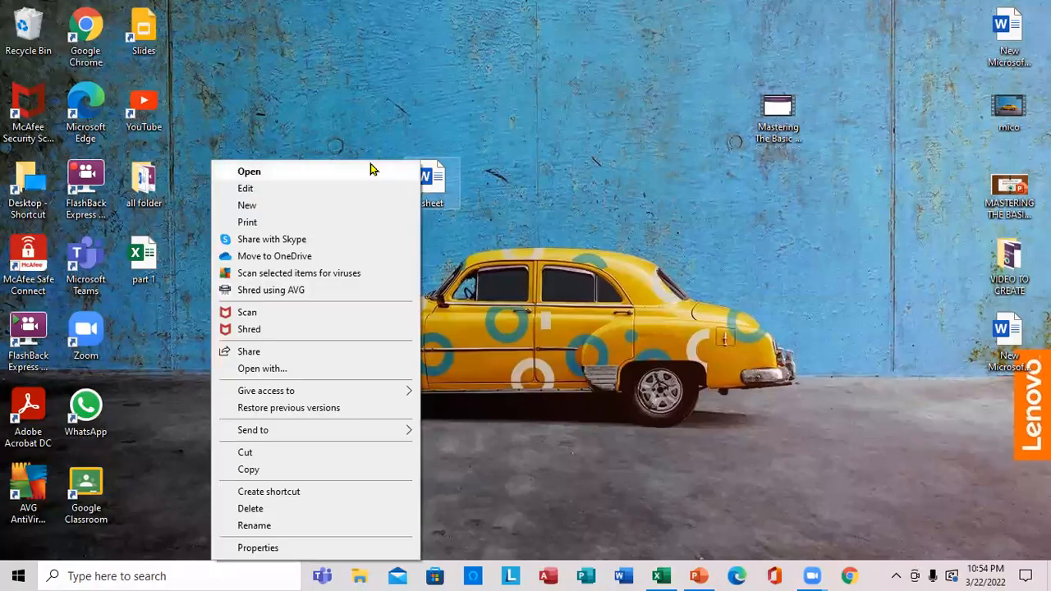
{"action": "left_click", "coordinate": [367, 170]}
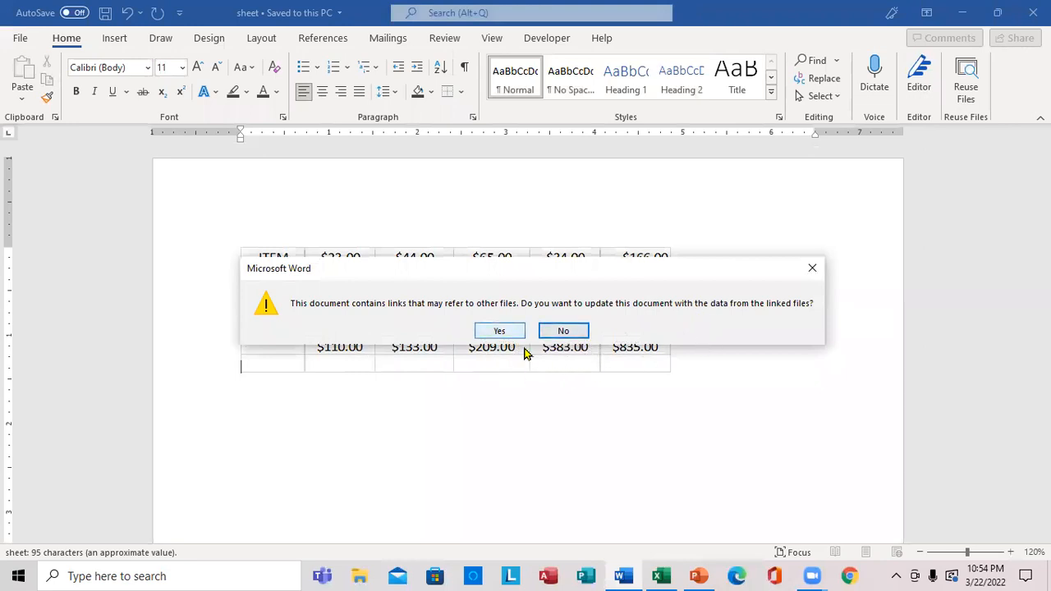
{"action": "left_click", "coordinate": [501, 332]}
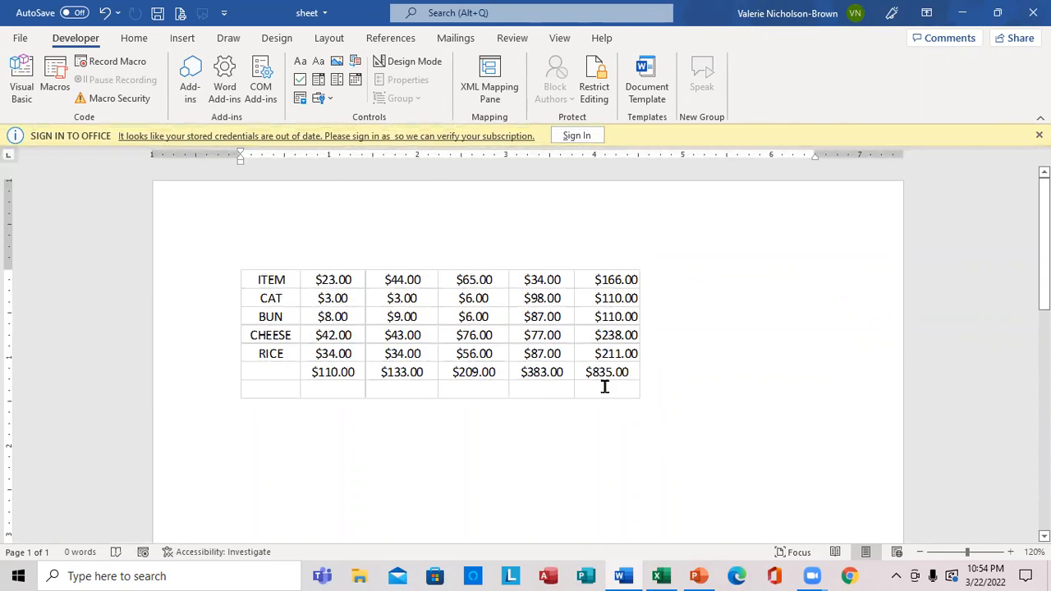
Close the sheet document in Word and switch back to the Excel workbook
{"action": "left_click", "coordinate": [1027, 18]}
{"action": "left_click", "coordinate": [475, 317]}
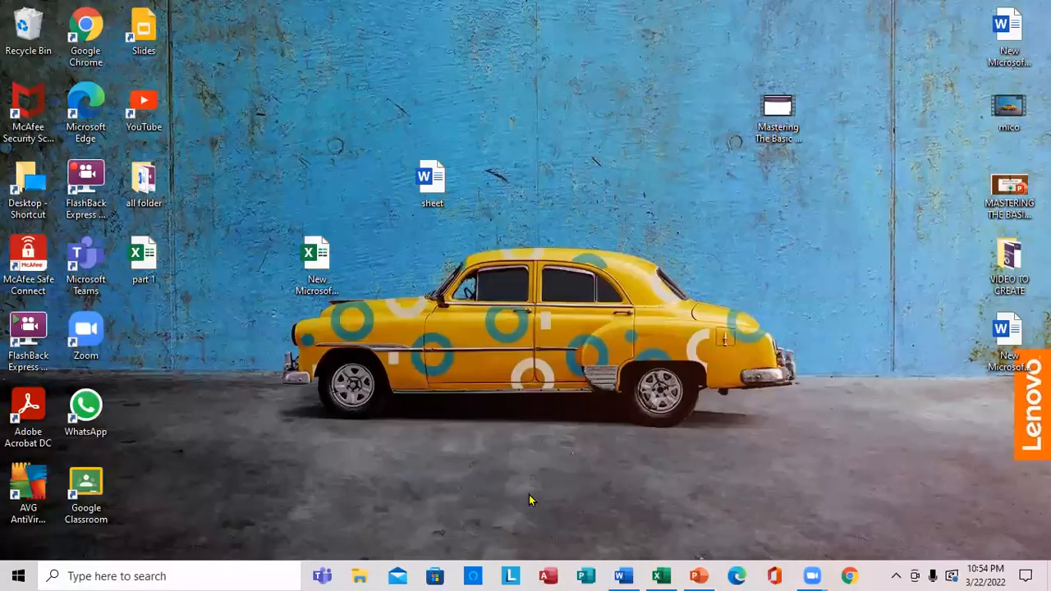
{"action": "left_click", "coordinate": [660, 574]}
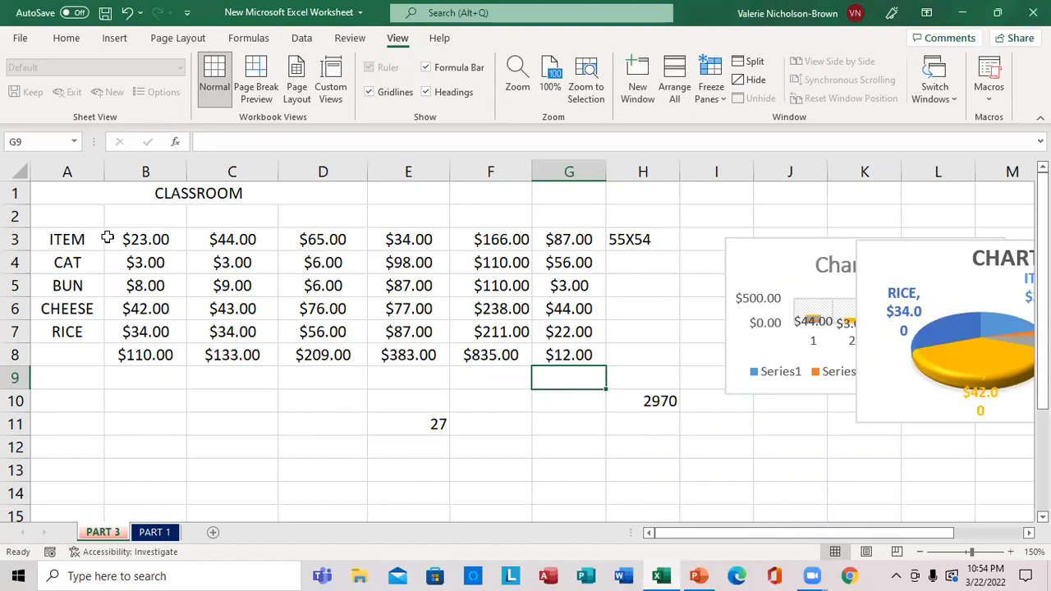
{"action": "left_click", "coordinate": [527, 539]}
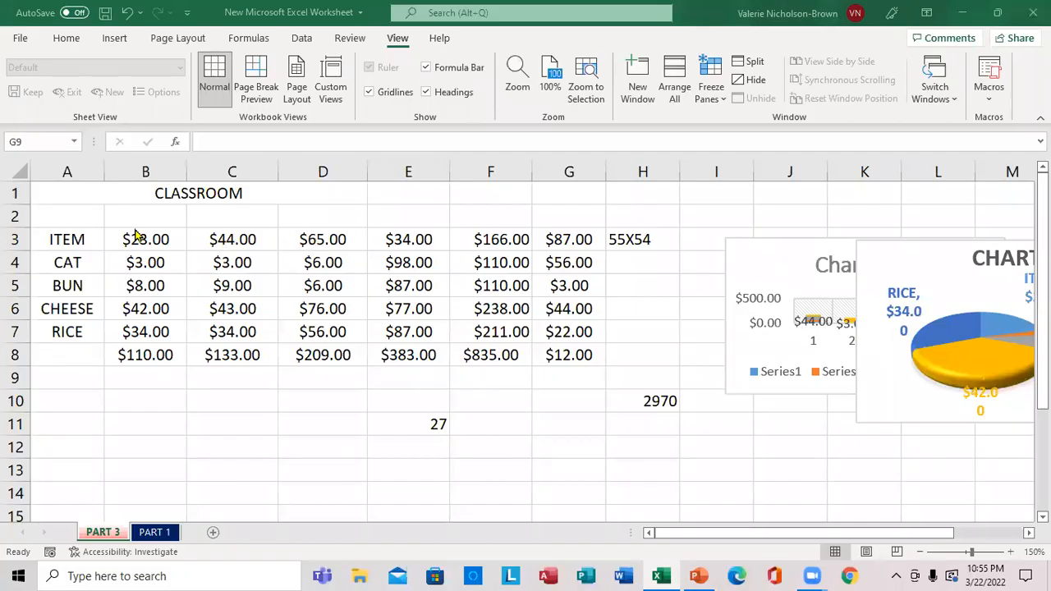
Apply the green, yellow and red circle Shapes icon set as conditional formatting to the range B3:G9
{"action": "left_click", "coordinate": [134, 230]}
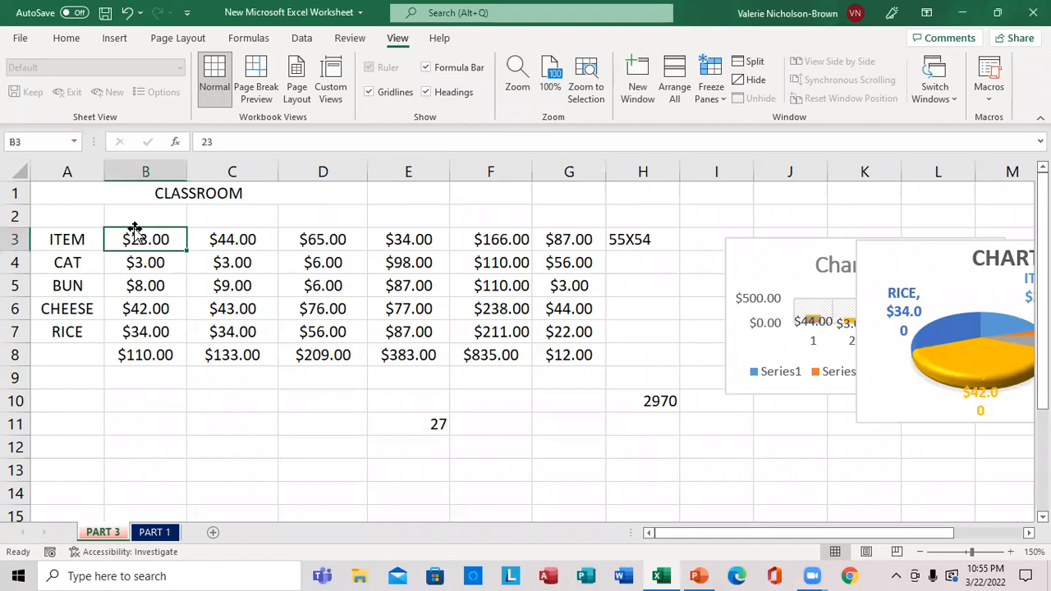
{"action": "left_click_drag", "start_coordinate": [180, 234], "coordinate": [582, 371]}
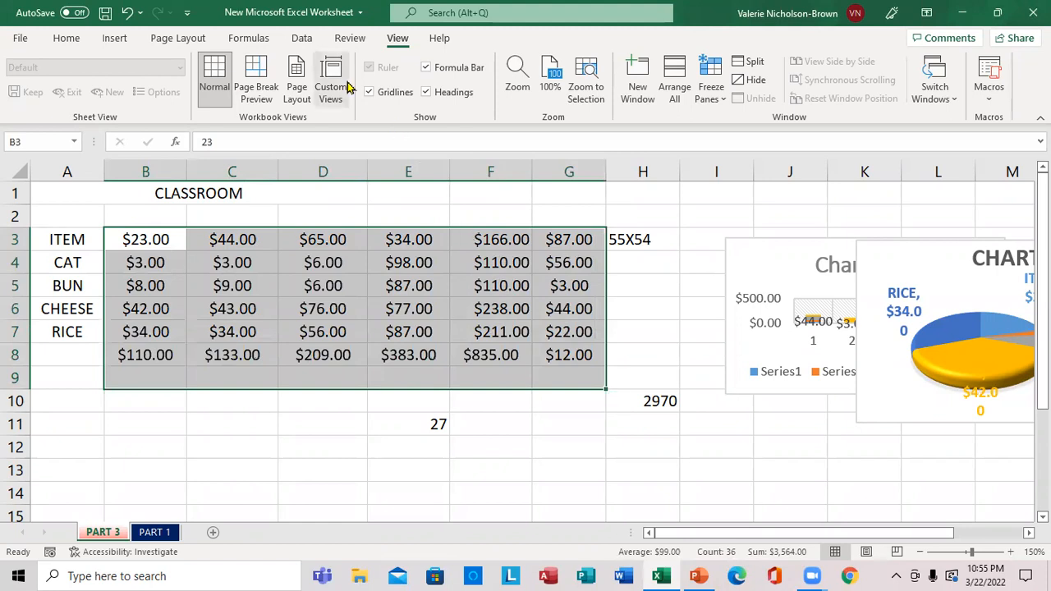
{"action": "left_click", "coordinate": [109, 40]}
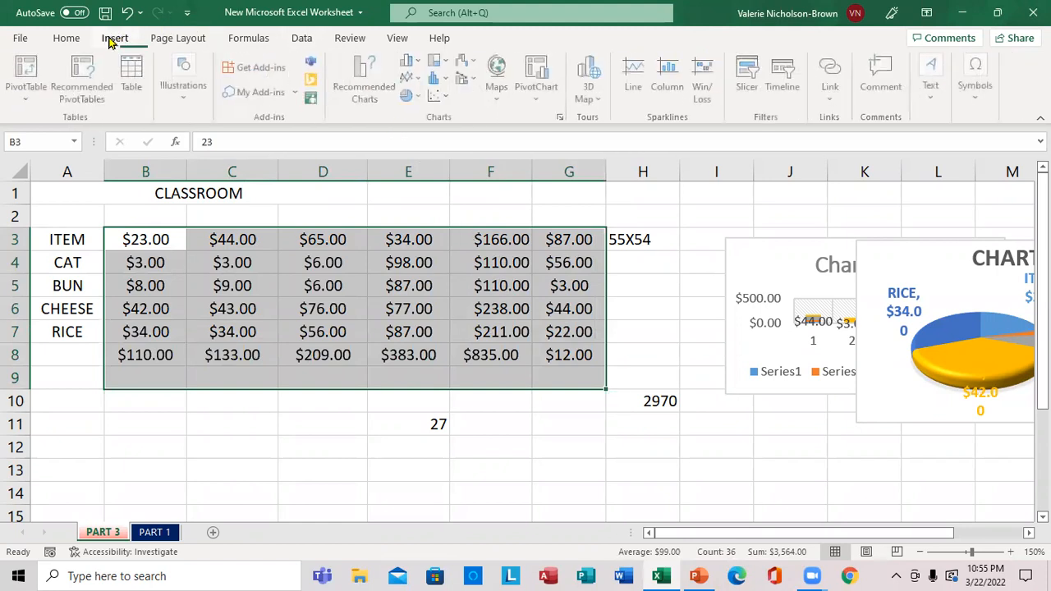
{"action": "left_click", "coordinate": [66, 41]}
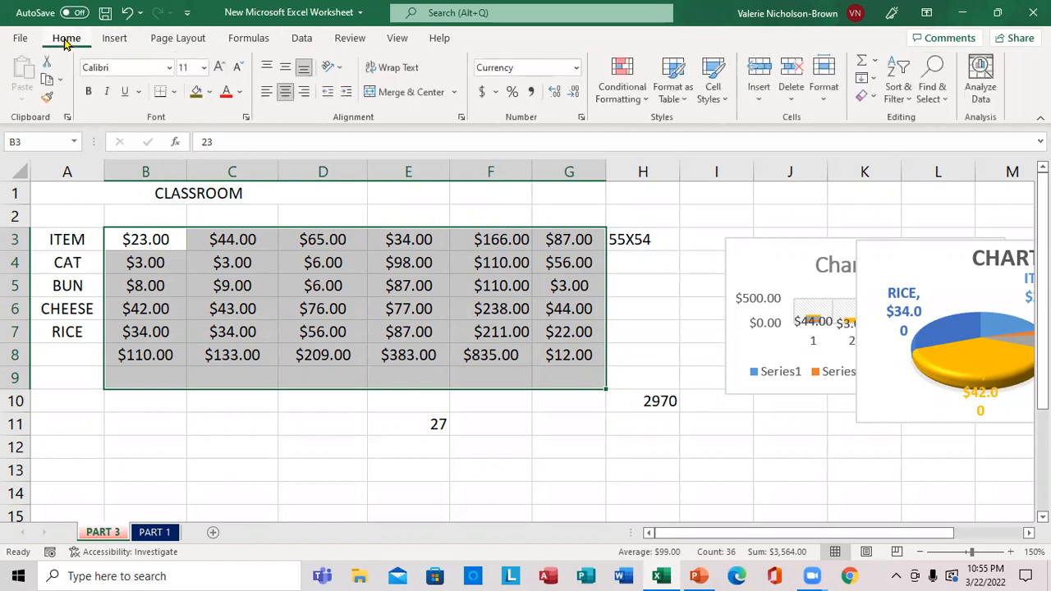
{"action": "left_click", "coordinate": [684, 100]}
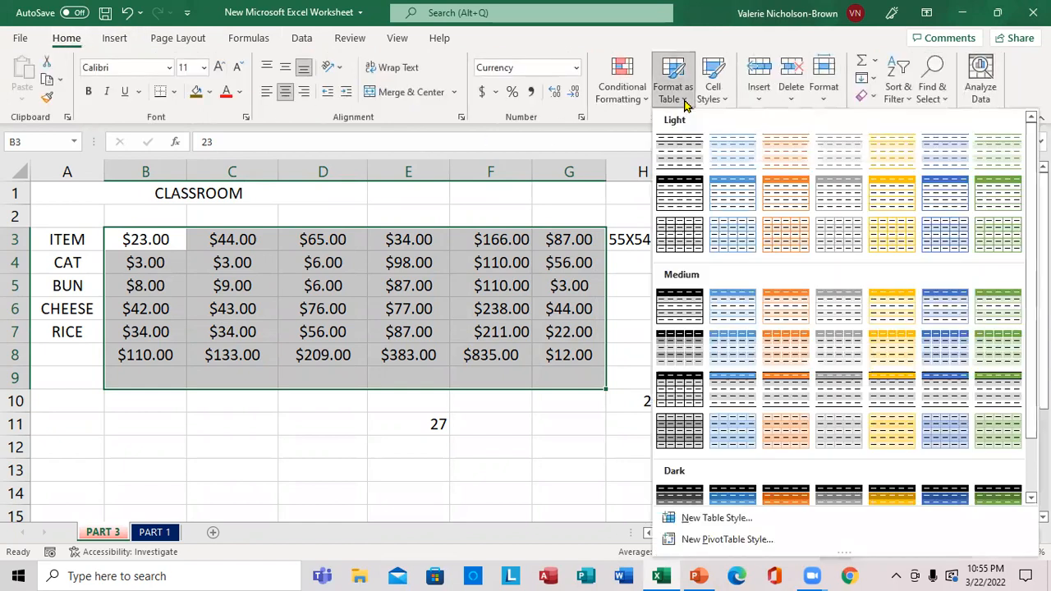
{"action": "left_click", "coordinate": [648, 101]}
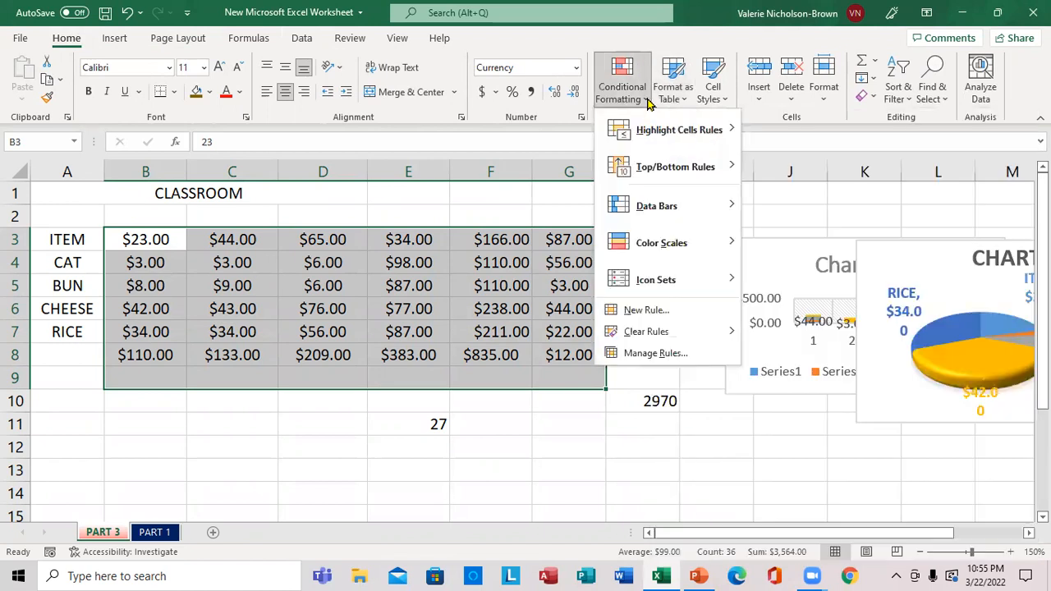
{"action": "mouse_move", "coordinate": [717, 244]}
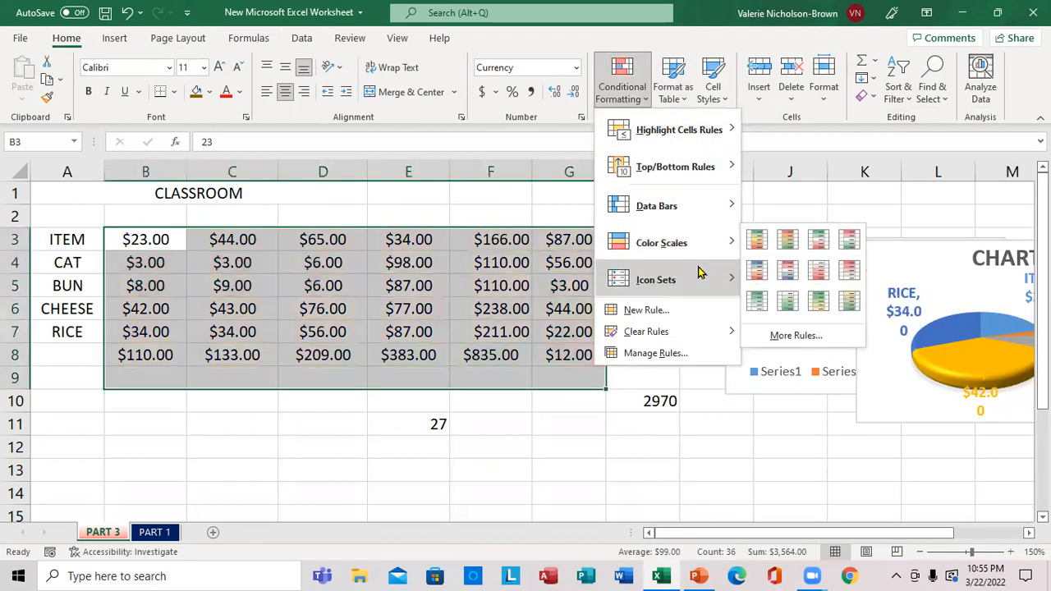
{"action": "mouse_move", "coordinate": [700, 277]}
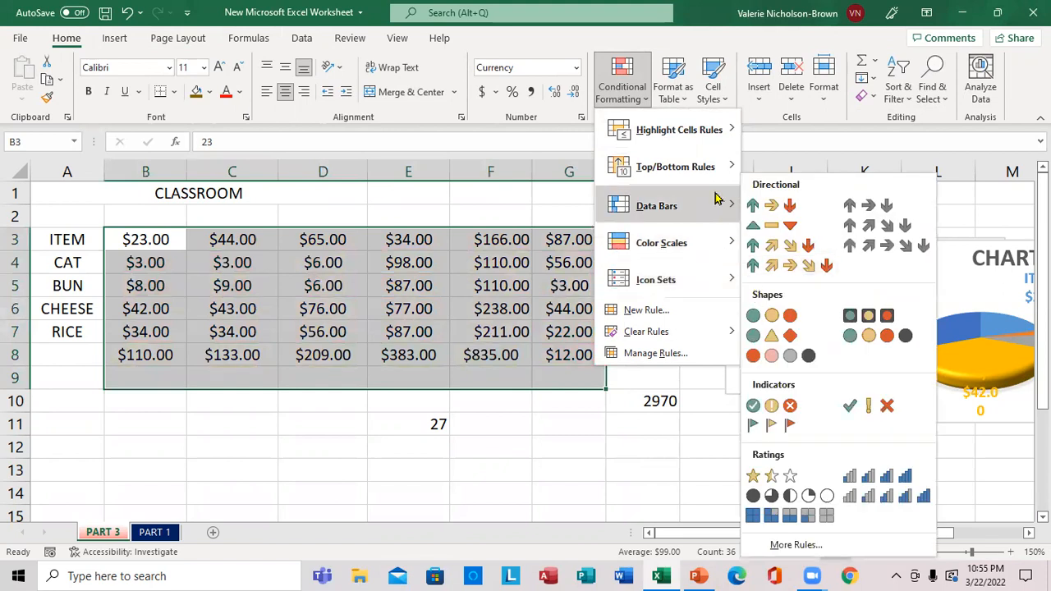
{"action": "left_click", "coordinate": [779, 318]}
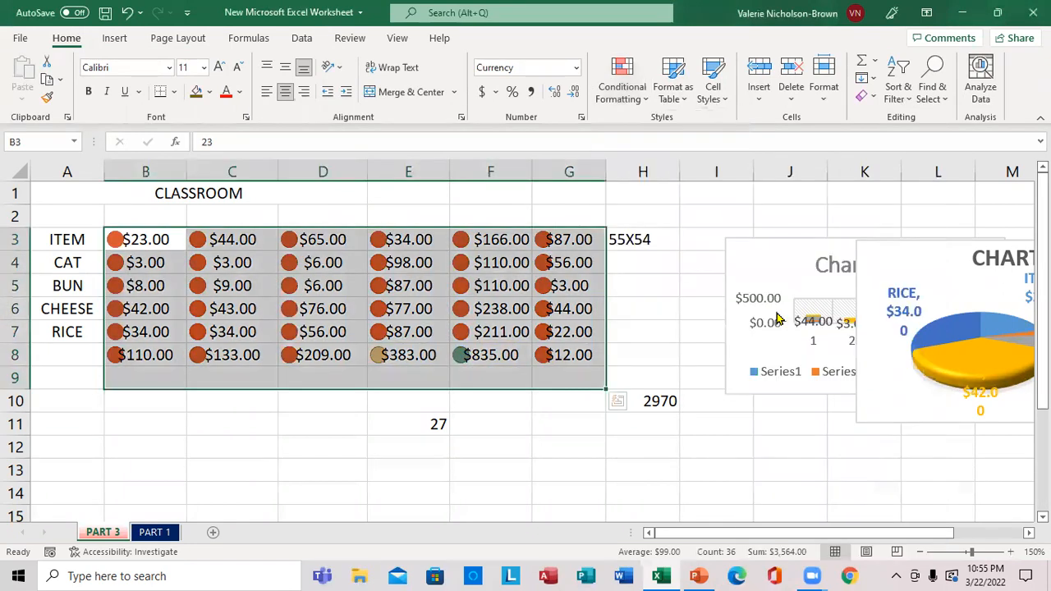
{"action": "left_click", "coordinate": [647, 309]}
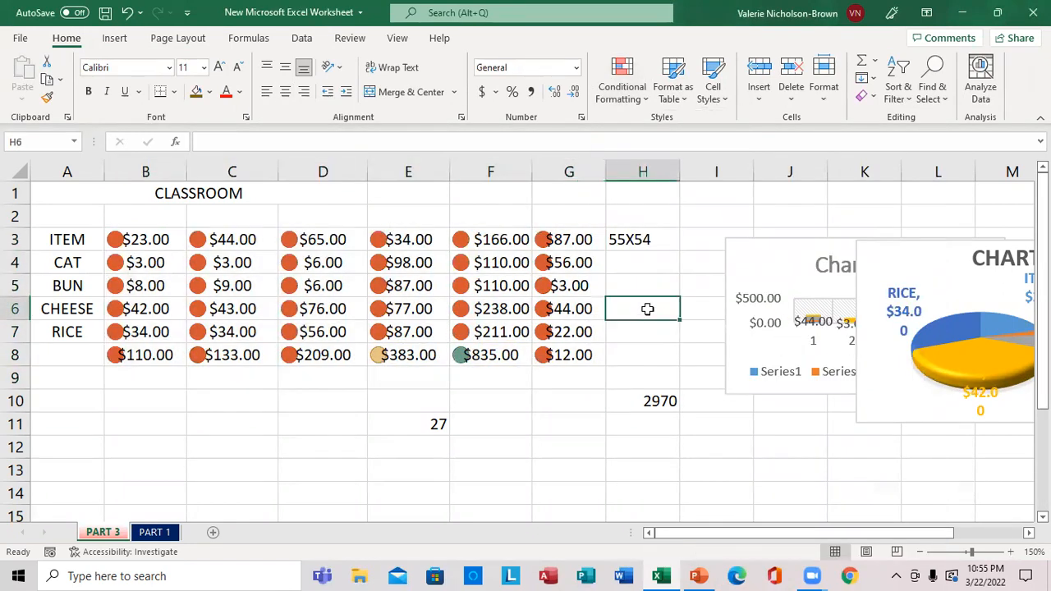
Minimize Excel and open the sheet document from the desktop in Word, updating it with the data from the linked files
{"action": "left_click", "coordinate": [963, 13]}
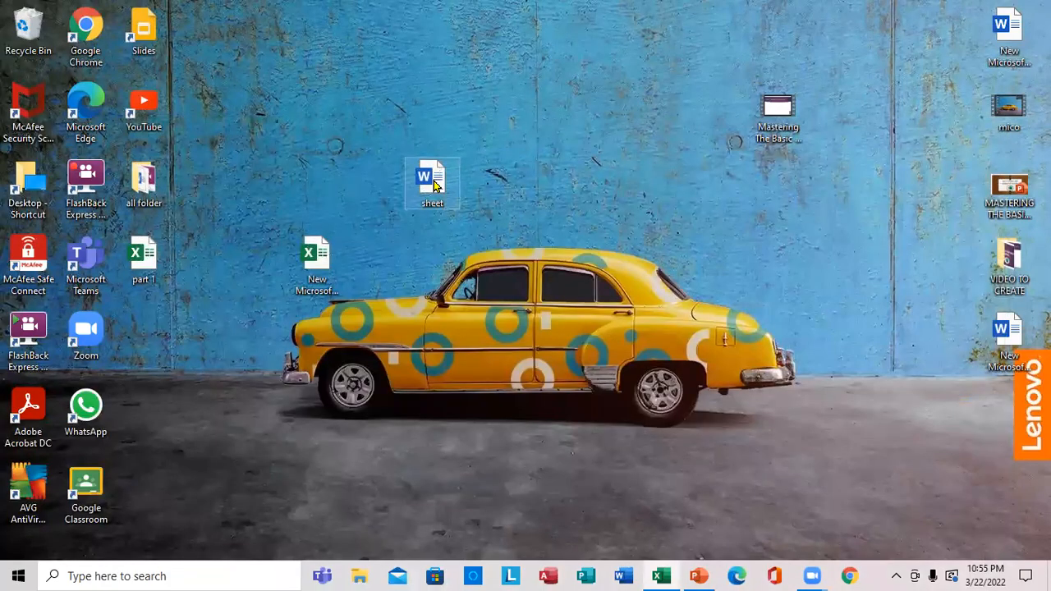
{"action": "right_click", "coordinate": [434, 169]}
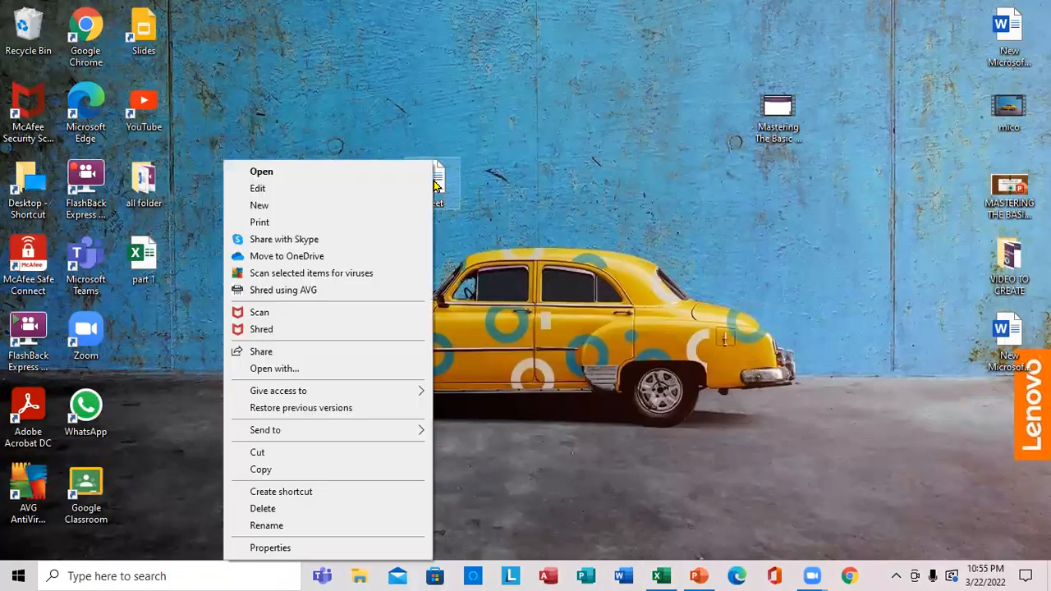
{"action": "left_click", "coordinate": [381, 180]}
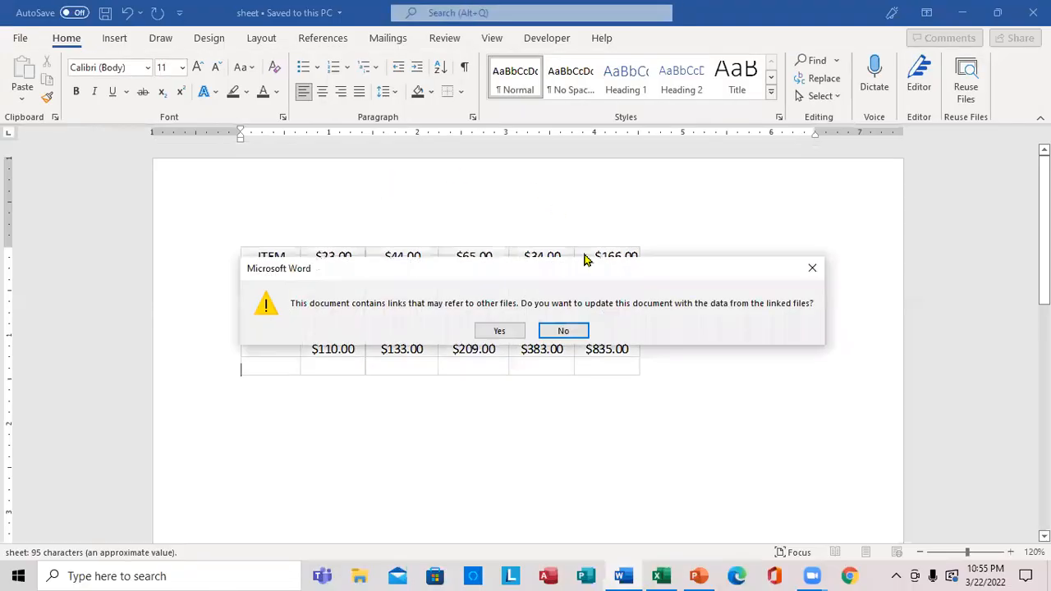
{"action": "left_click", "coordinate": [501, 331]}
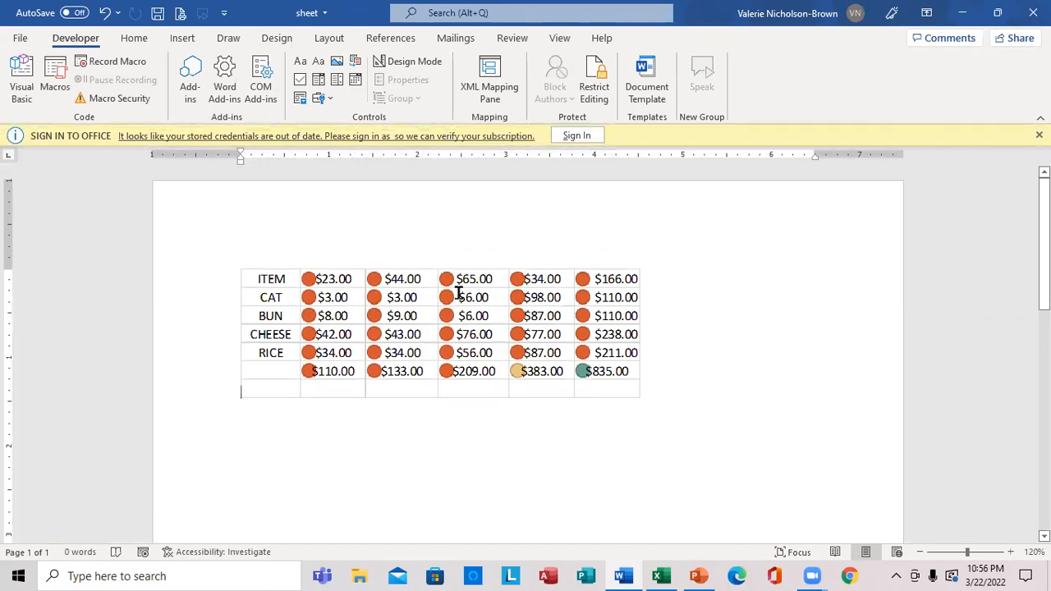
Close the sheet document in Word and check the Part 4 topic slide in PowerPoint before returning to the Excel workbook
{"action": "left_click", "coordinate": [1033, 12]}
{"action": "left_click", "coordinate": [463, 317]}
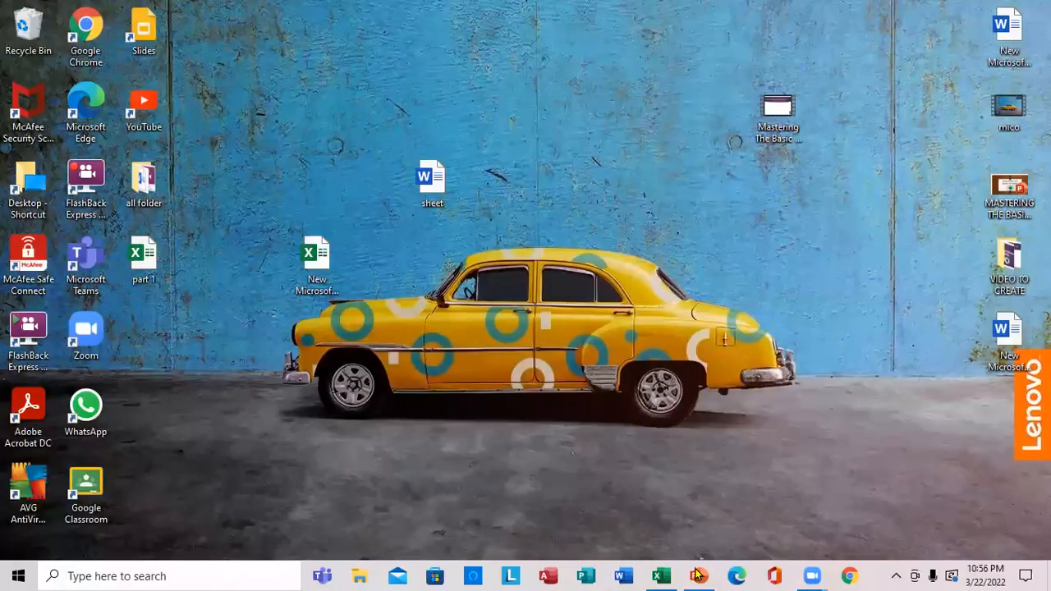
{"action": "left_click", "coordinate": [698, 576]}
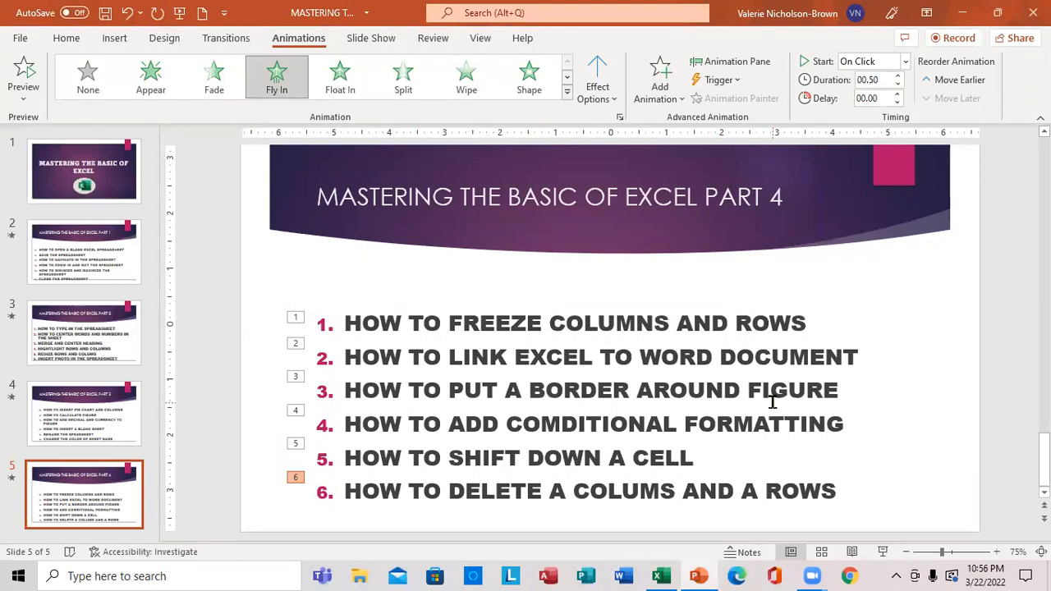
{"action": "left_click", "coordinate": [661, 576]}
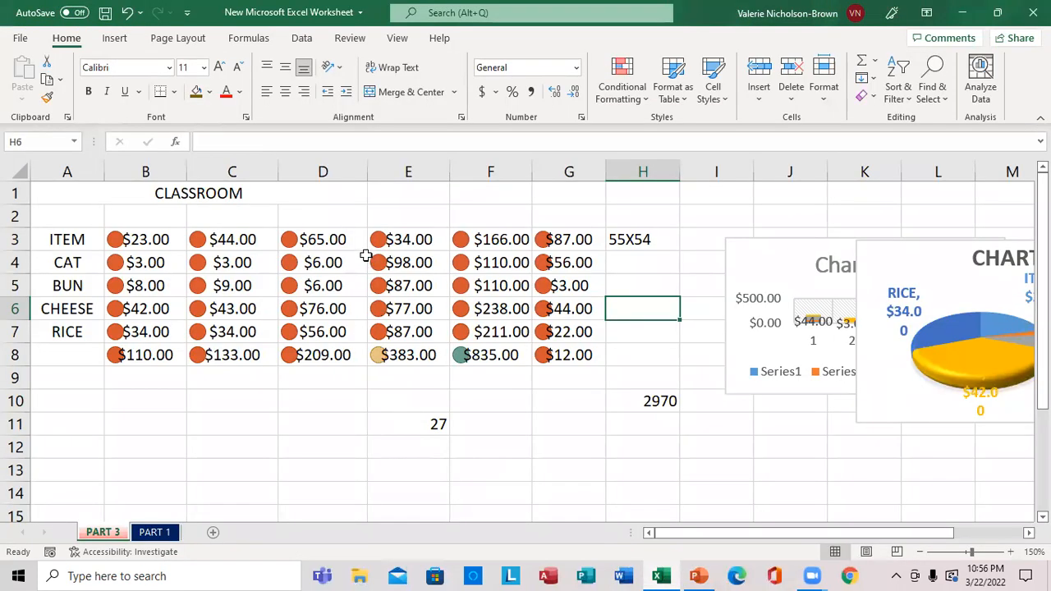
Apply All Borders and Thick Outside Borders to the range F3:G8
{"action": "left_click", "coordinate": [464, 237]}
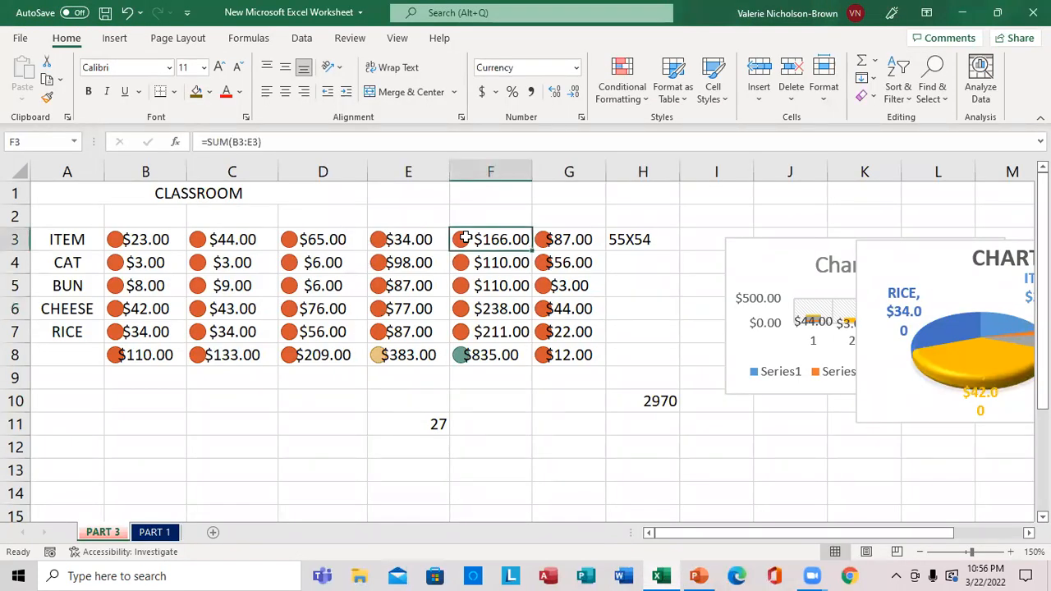
{"action": "left_click_drag", "start_coordinate": [465, 237], "coordinate": [569, 357]}
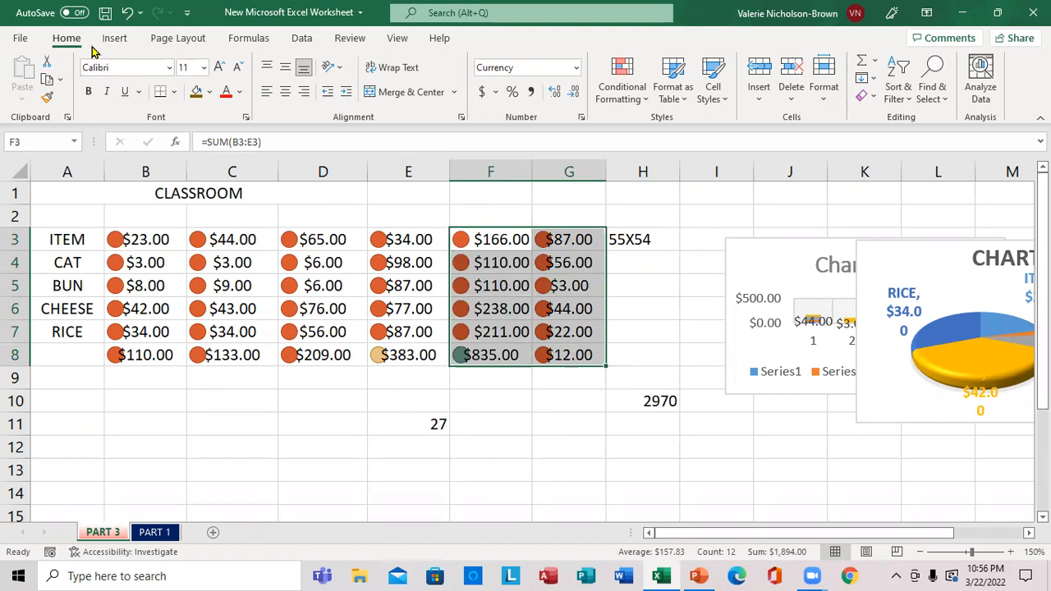
{"action": "left_click", "coordinate": [175, 92]}
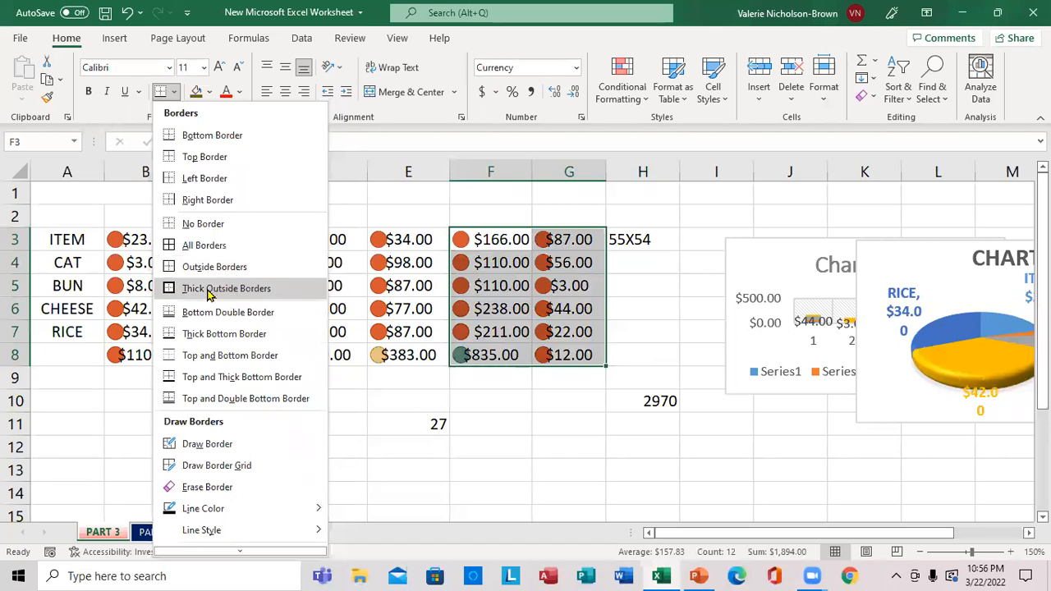
{"action": "left_click", "coordinate": [173, 247]}
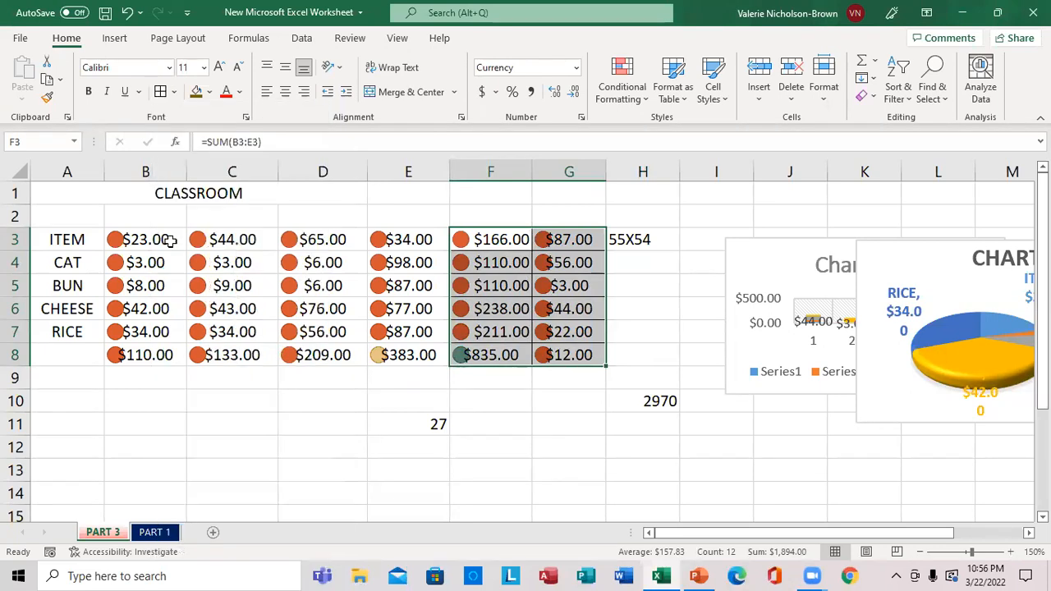
{"action": "left_click", "coordinate": [174, 91]}
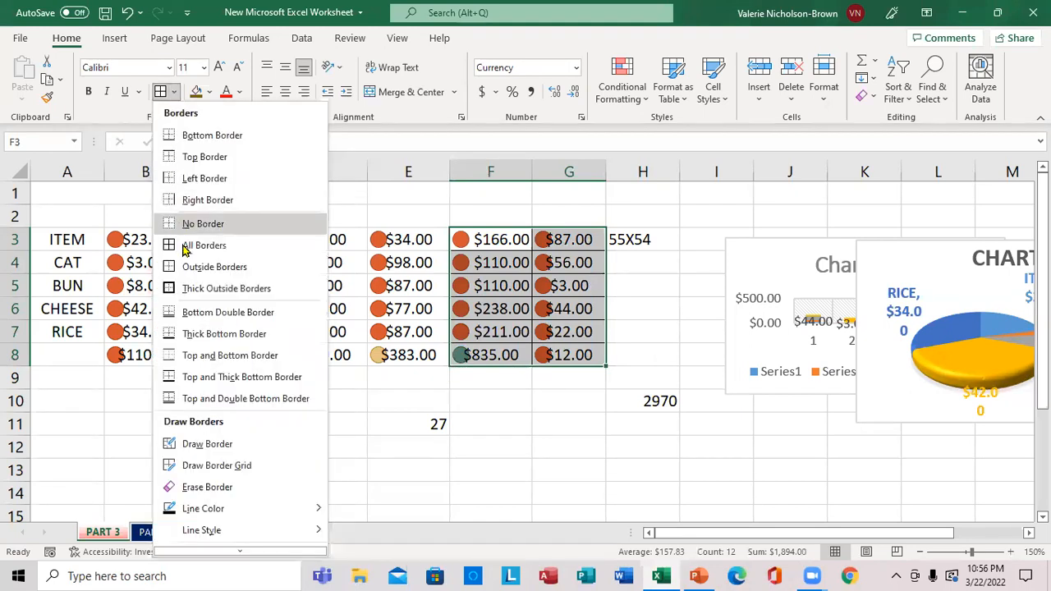
{"action": "left_click", "coordinate": [188, 289]}
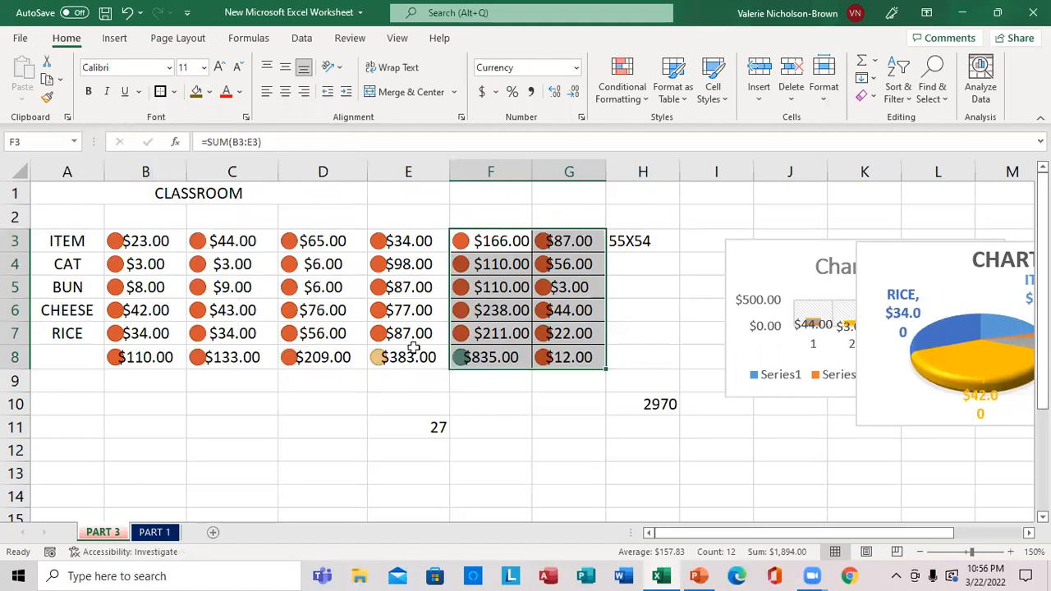
{"action": "left_click", "coordinate": [650, 355]}
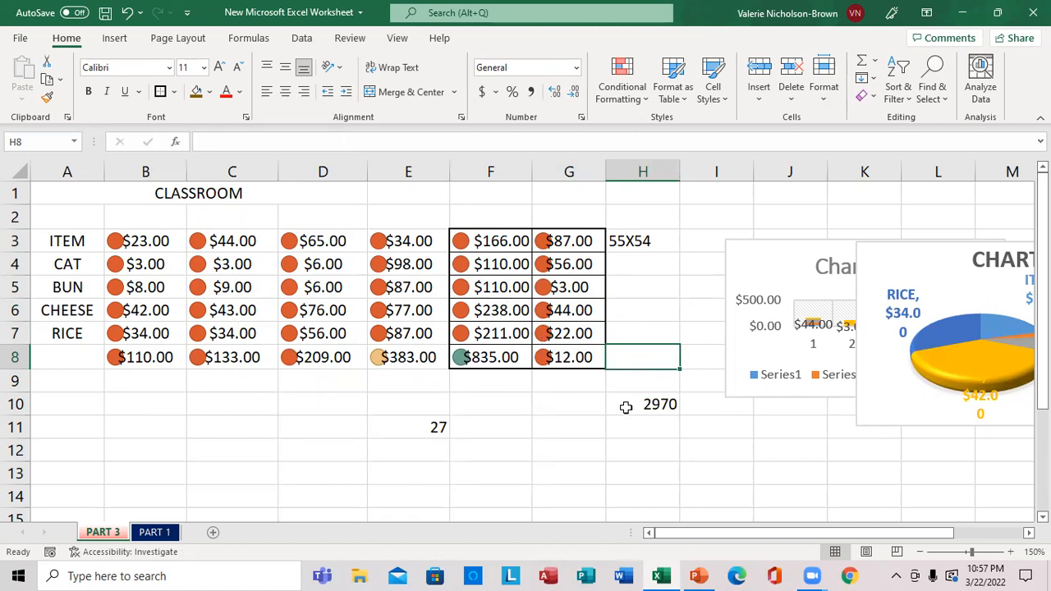
Check the remaining topics on the Part 4 slide in PowerPoint and switch back to the Excel workbook
{"action": "left_click", "coordinate": [698, 576]}
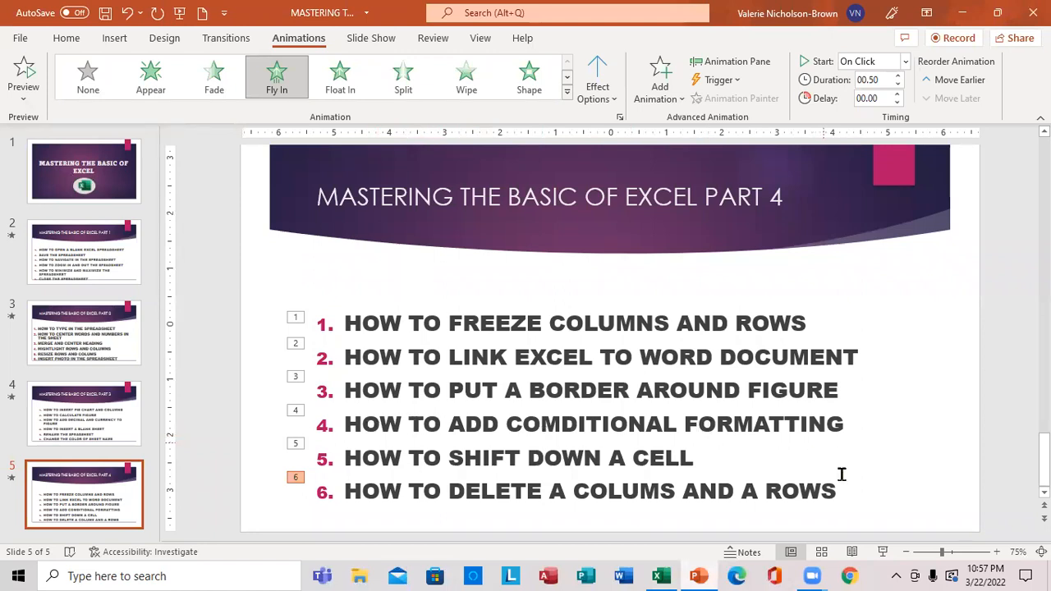
{"action": "left_click", "coordinate": [661, 575]}
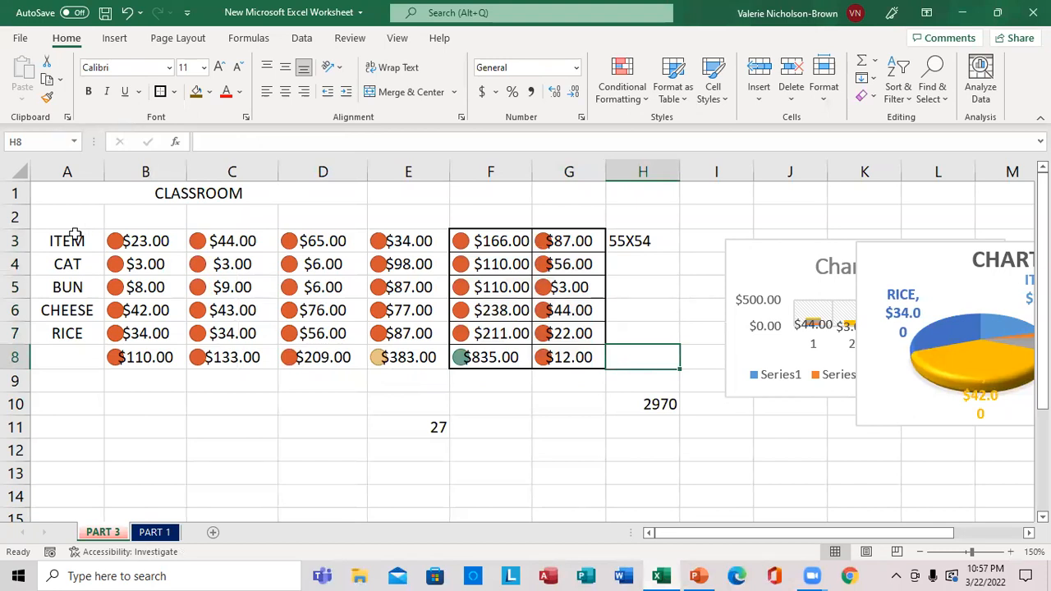
Preview the conditional formatting options on the range A3:G8 and apply the blue four-bar Ratings icon set
{"action": "double_click", "coordinate": [60, 193]}
{"action": "left_click_drag", "start_coordinate": [60, 193], "coordinate": [576, 355]}
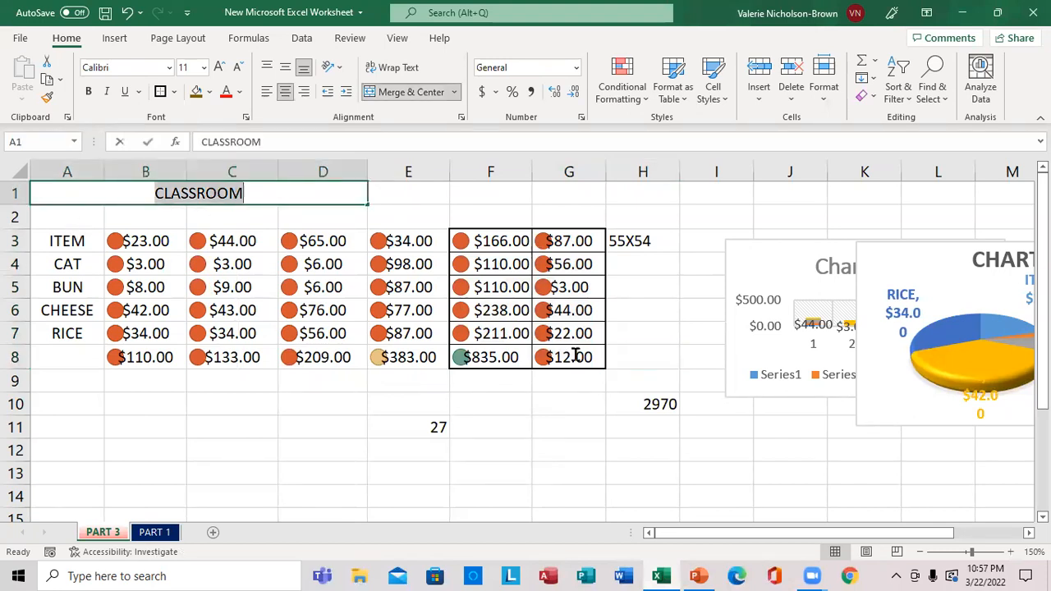
{"action": "left_click_drag", "start_coordinate": [72, 237], "coordinate": [580, 361]}
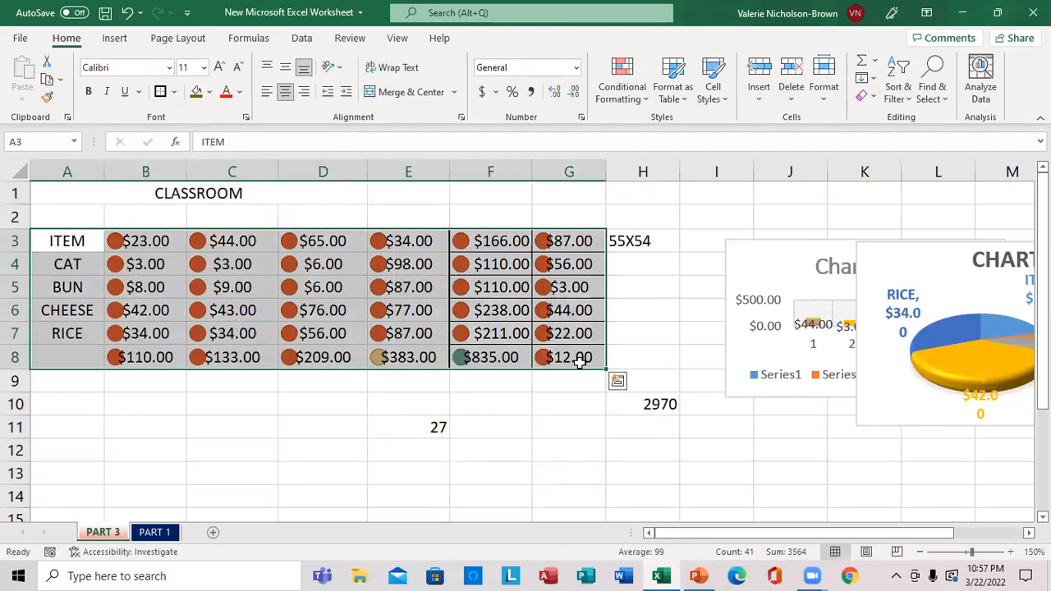
{"action": "left_click", "coordinate": [644, 104]}
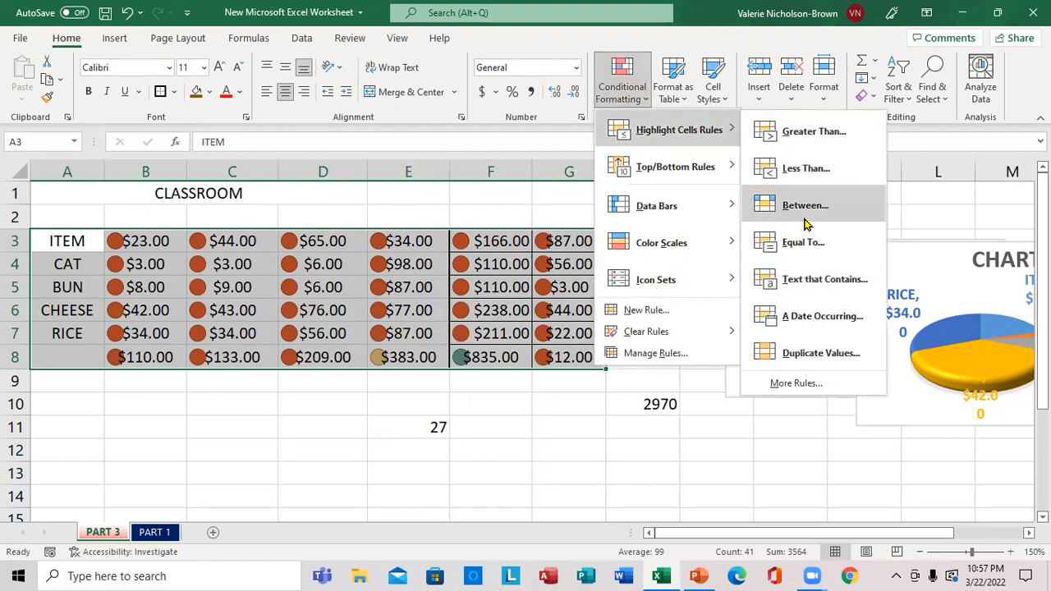
{"action": "mouse_move", "coordinate": [716, 170]}
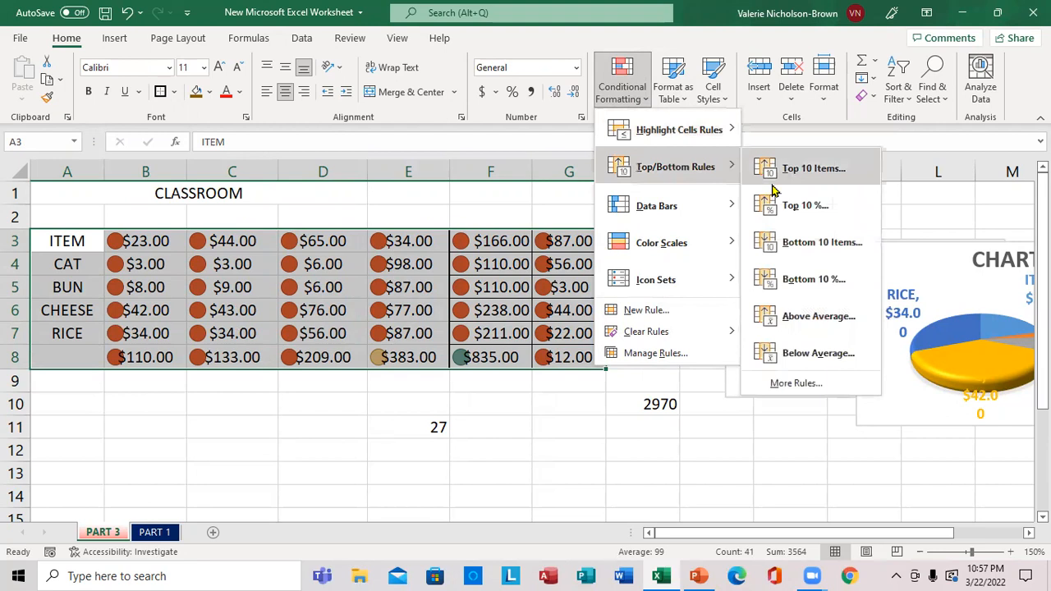
{"action": "mouse_move", "coordinate": [718, 203]}
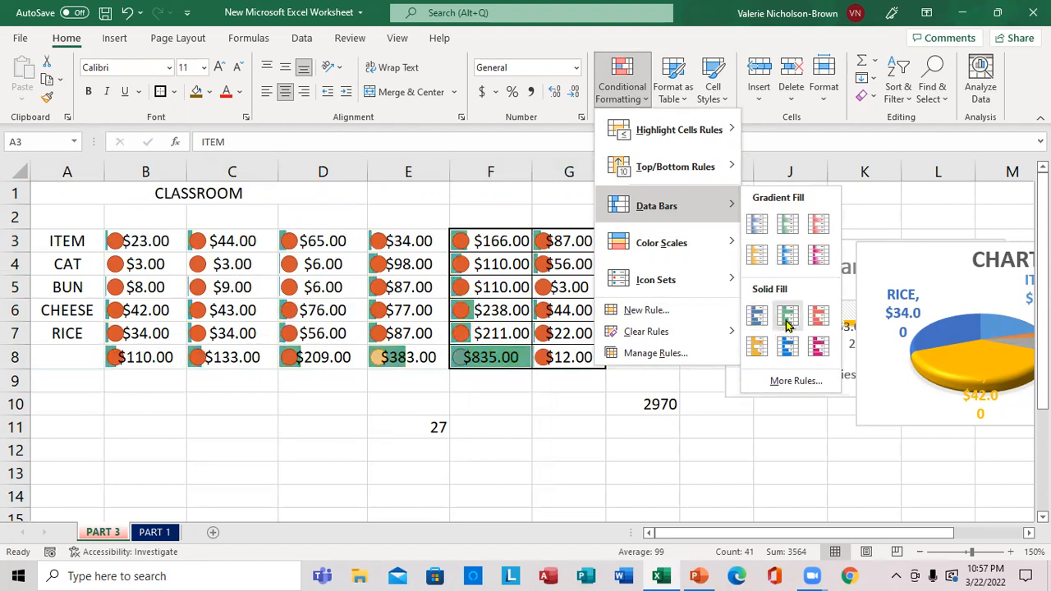
{"action": "mouse_move", "coordinate": [715, 245]}
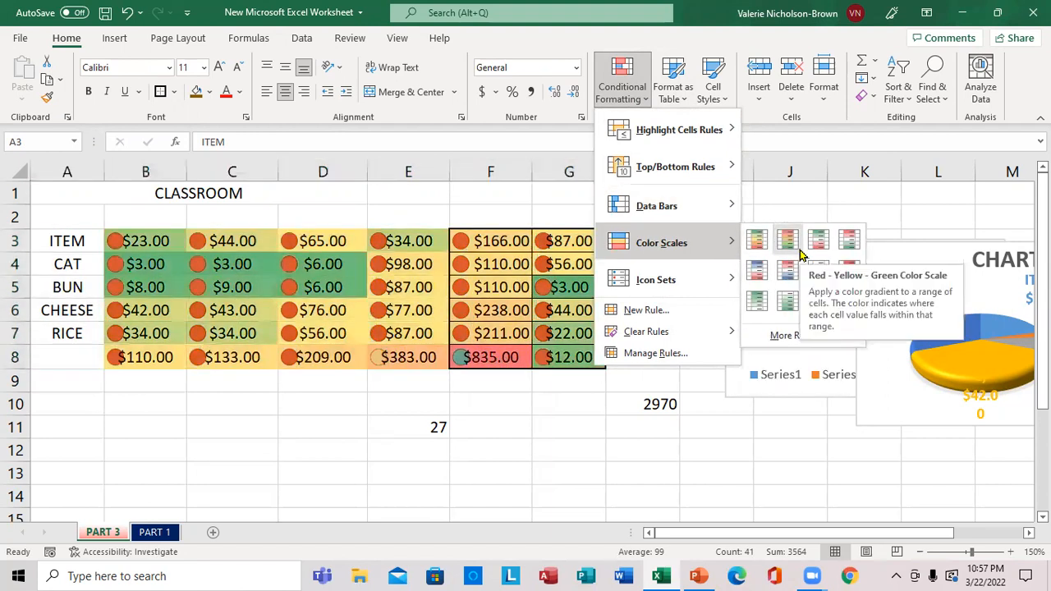
{"action": "mouse_move", "coordinate": [715, 277]}
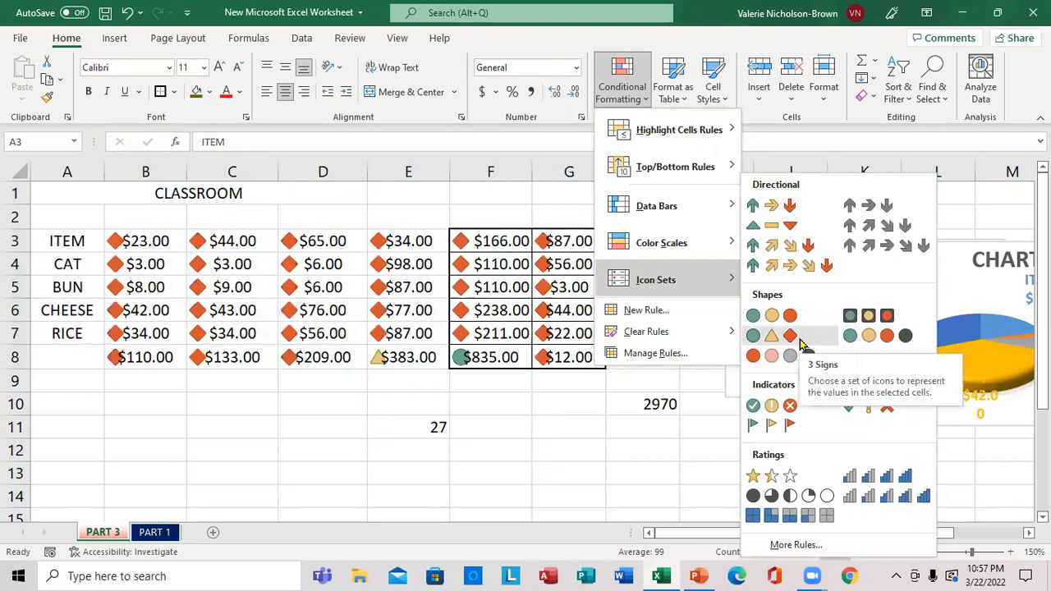
{"action": "left_click", "coordinate": [878, 478]}
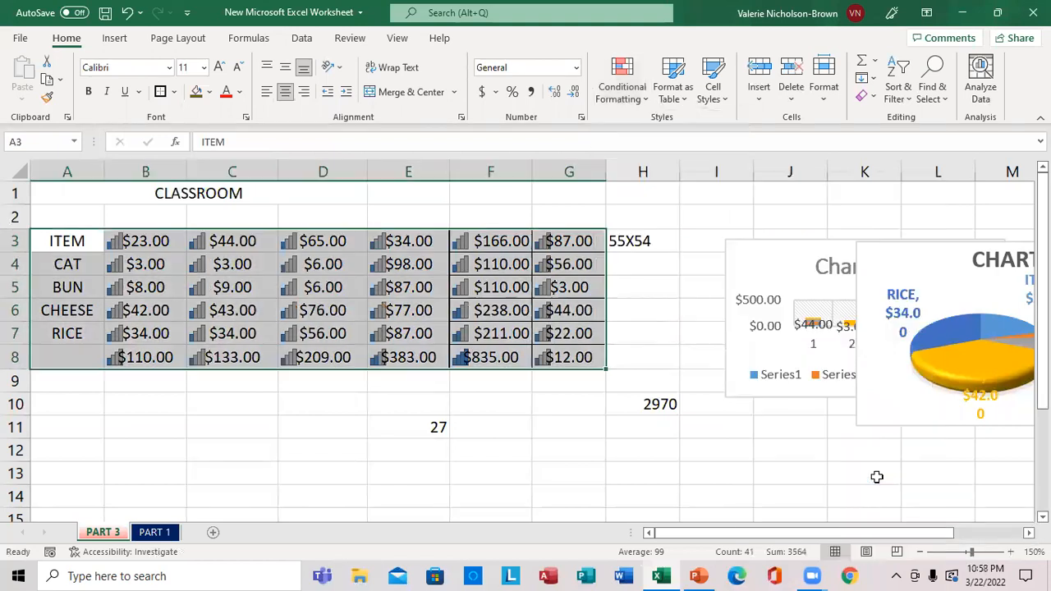
{"action": "left_click", "coordinate": [588, 430]}
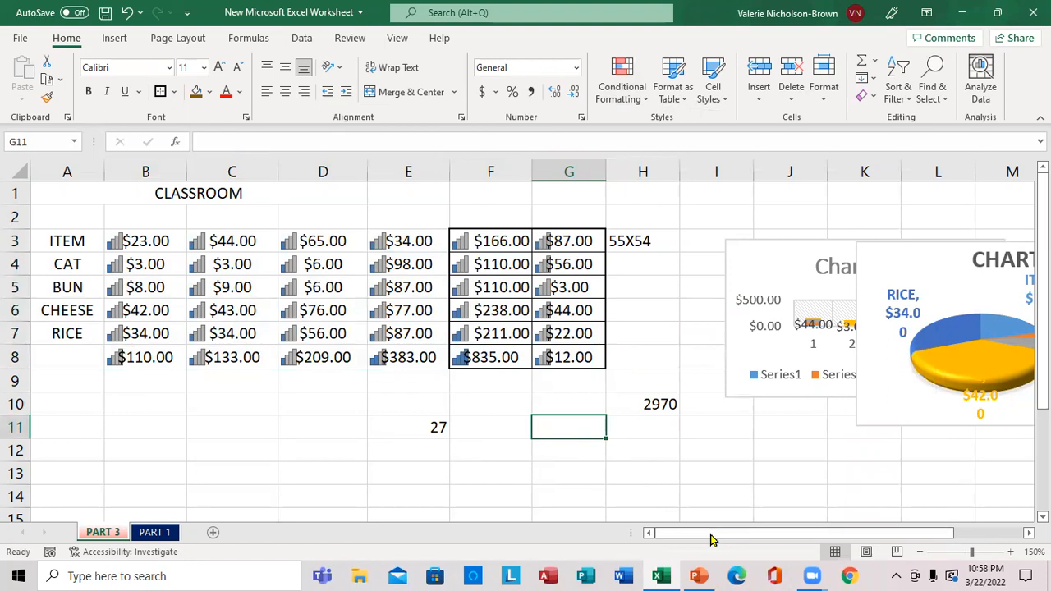
Check the next topic on the PowerPoint slide and, back in Excel, insert a cell at A4 with cells shifted down
{"action": "left_click", "coordinate": [698, 575]}
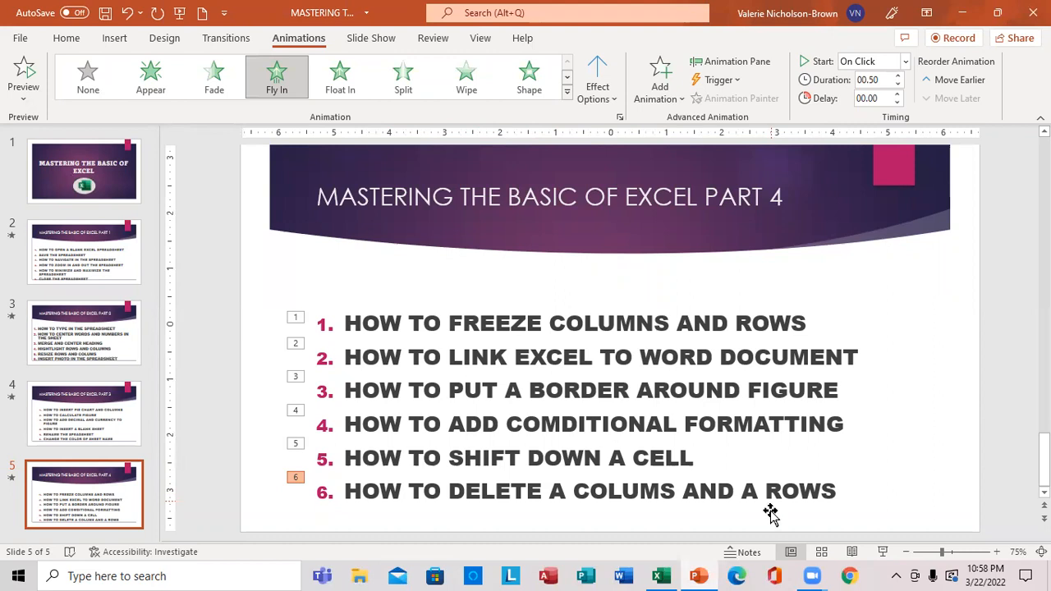
{"action": "left_click", "coordinate": [661, 576]}
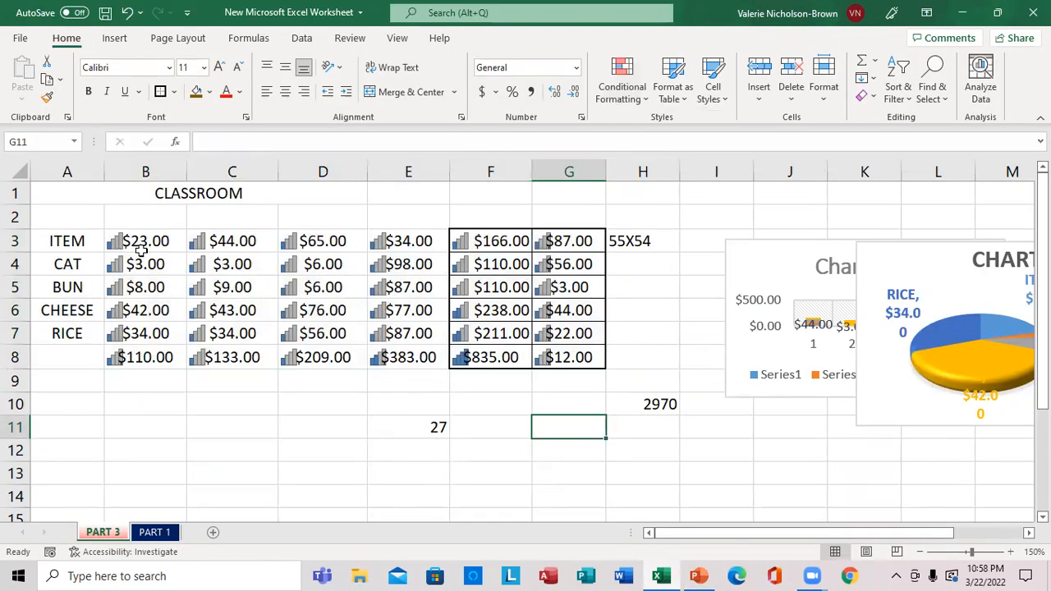
{"action": "left_click", "coordinate": [80, 265]}
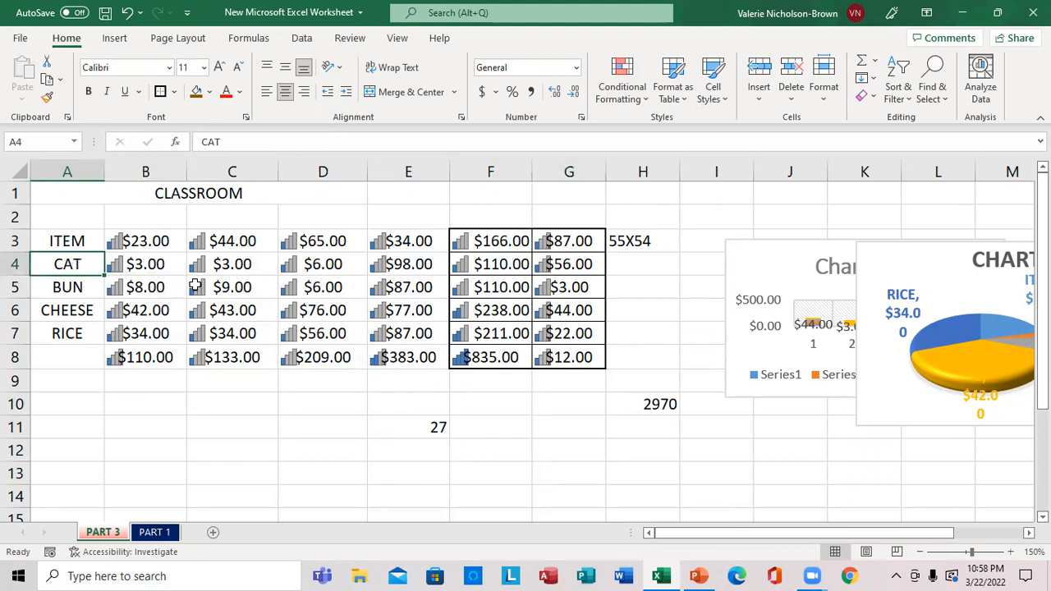
{"action": "right_click", "coordinate": [74, 263]}
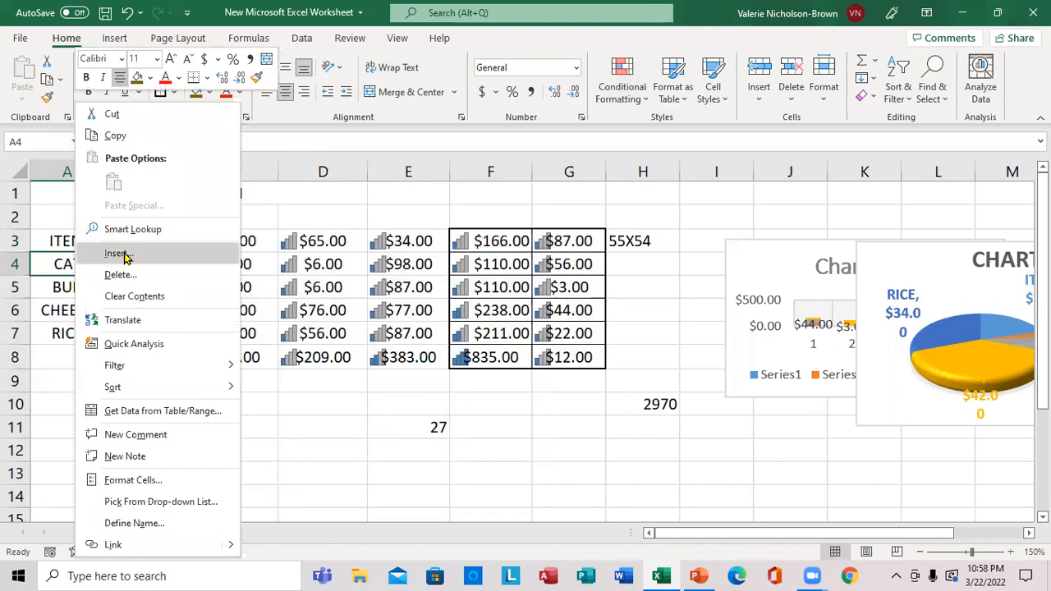
{"action": "left_click", "coordinate": [119, 254]}
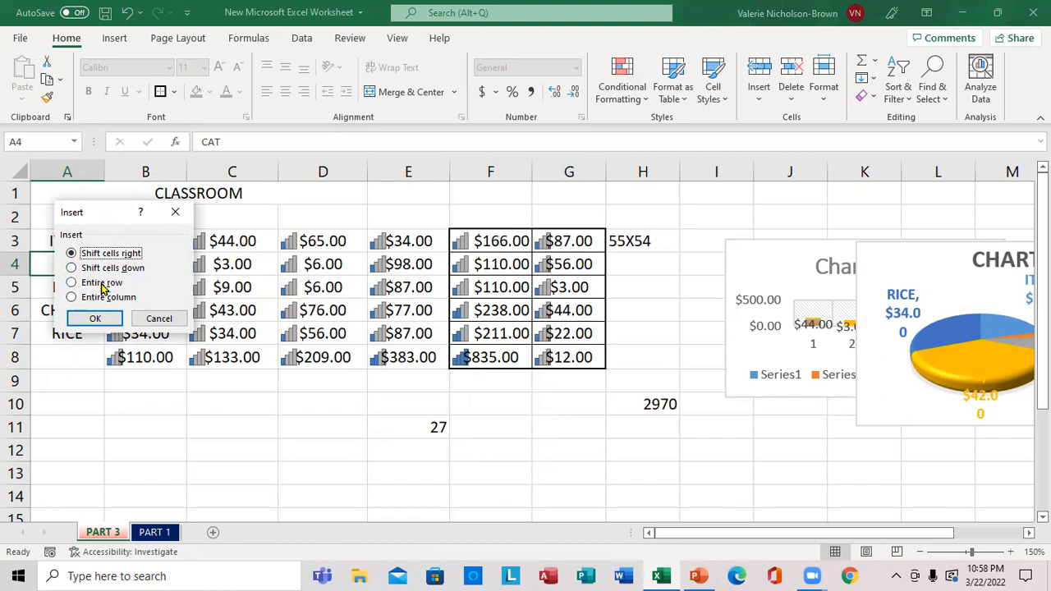
{"action": "left_click", "coordinate": [76, 269]}
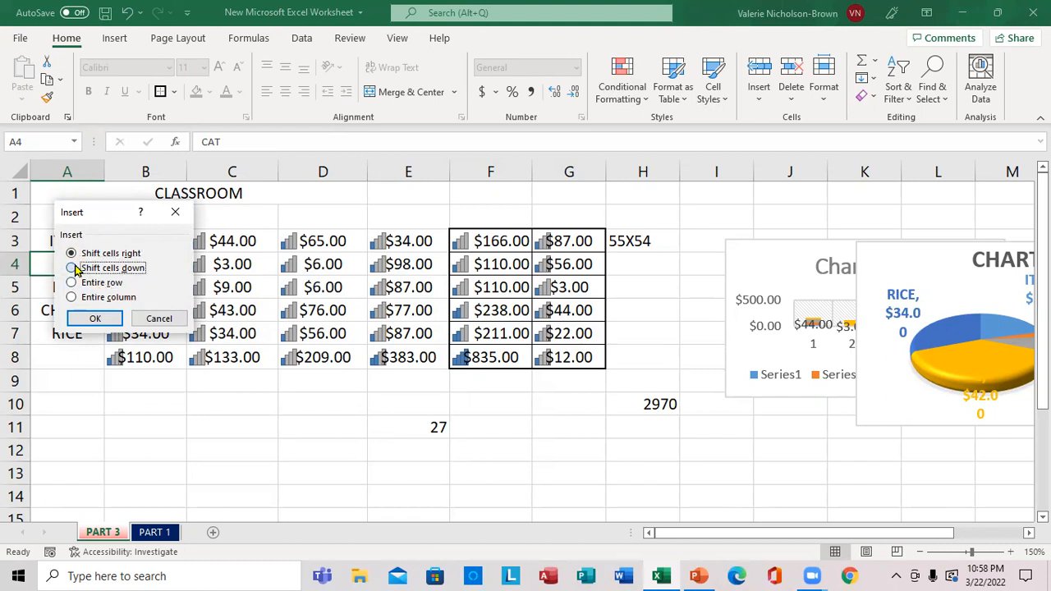
{"action": "left_click", "coordinate": [96, 318]}
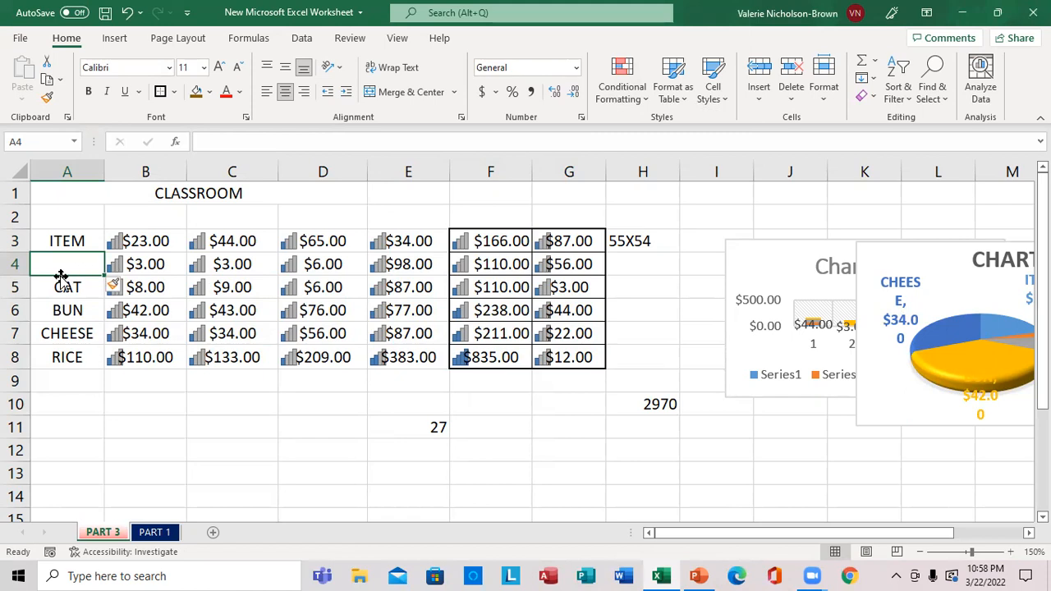
Check the last topic on the PowerPoint slide and, back in Excel, delete row 3, the ITEM row
{"action": "left_click", "coordinate": [654, 575]}
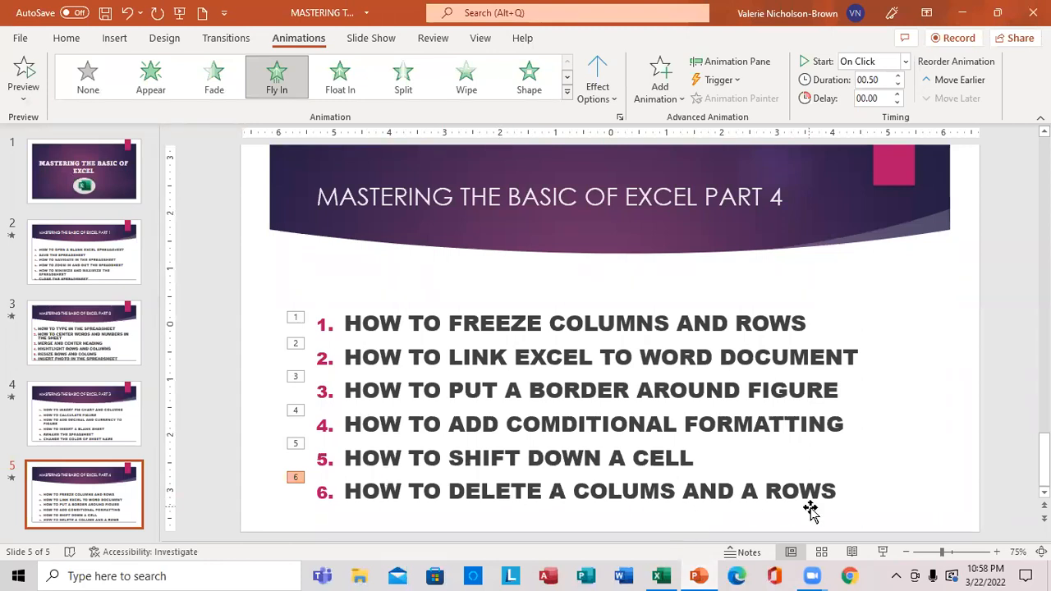
{"action": "left_click", "coordinate": [678, 575]}
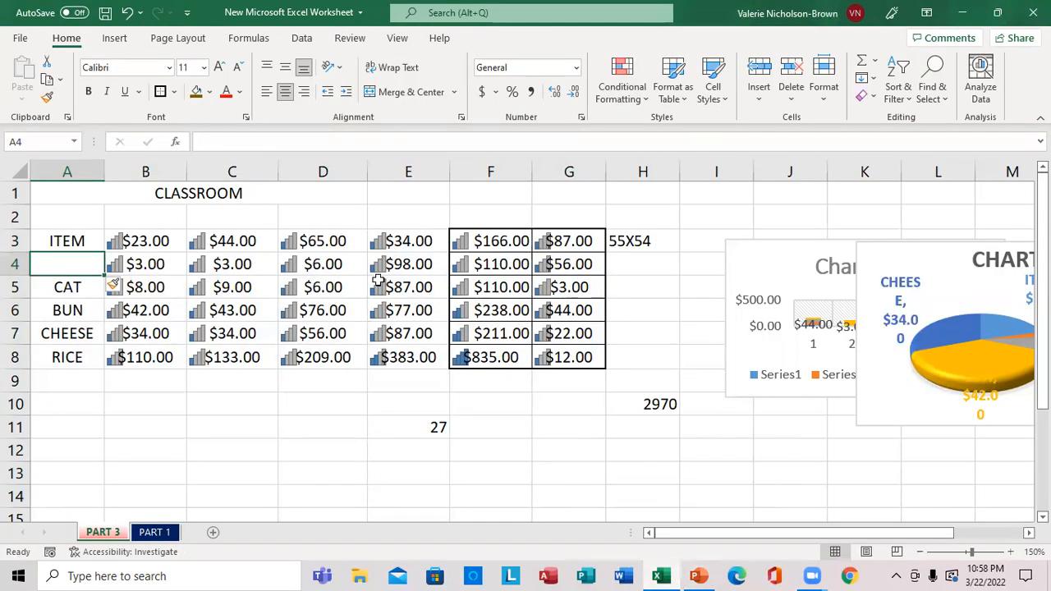
{"action": "left_click", "coordinate": [226, 243]}
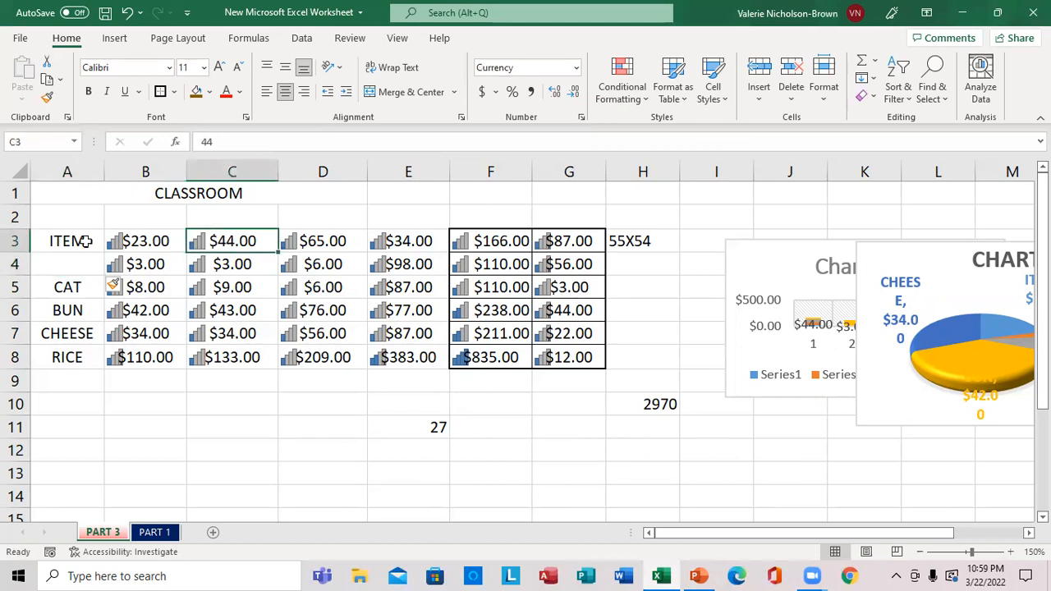
{"action": "left_click", "coordinate": [17, 240]}
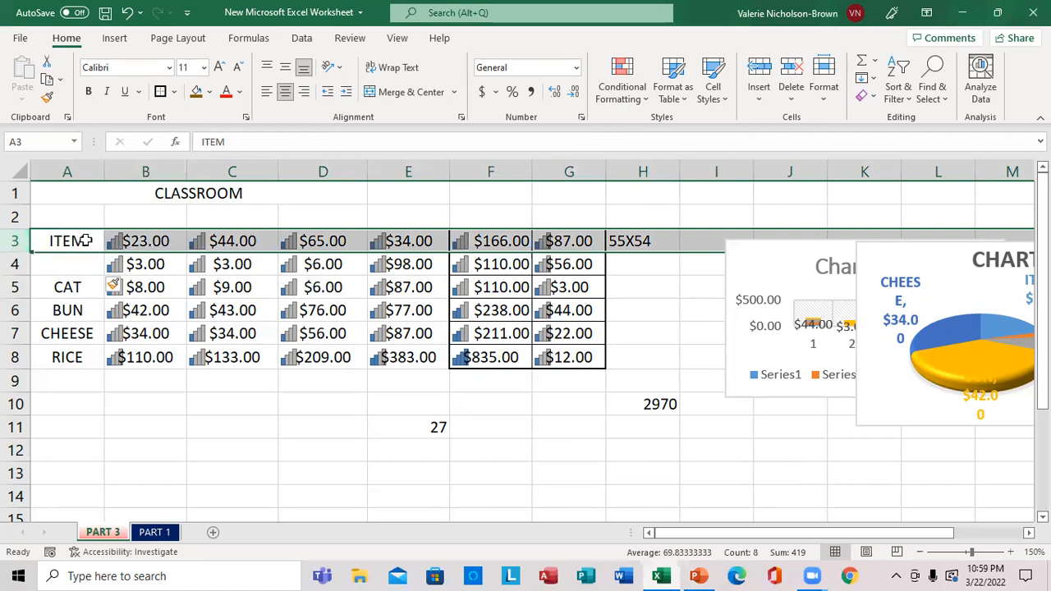
{"action": "right_click", "coordinate": [43, 238]}
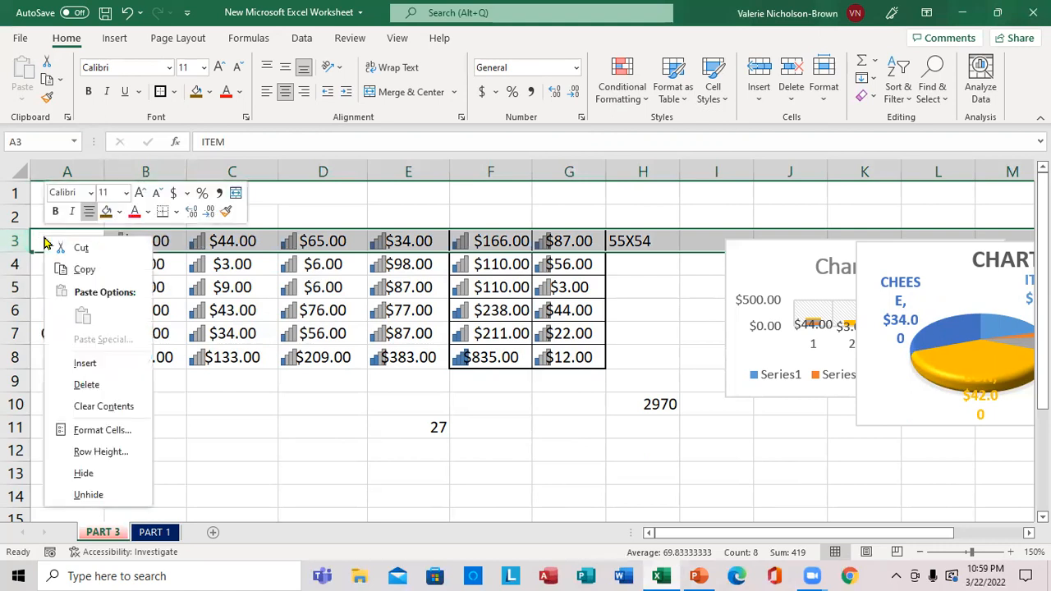
{"action": "left_click", "coordinate": [86, 385]}
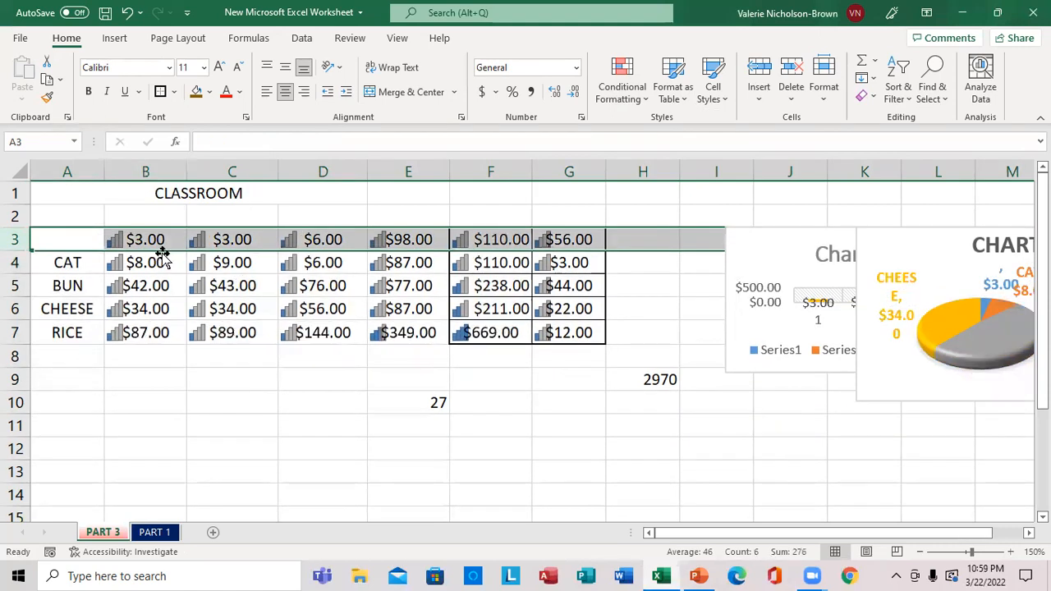
Delete column G and column F, the two bordered columns, from the PART 3 sheet
{"action": "left_click", "coordinate": [567, 195]}
{"action": "left_click", "coordinate": [566, 170]}
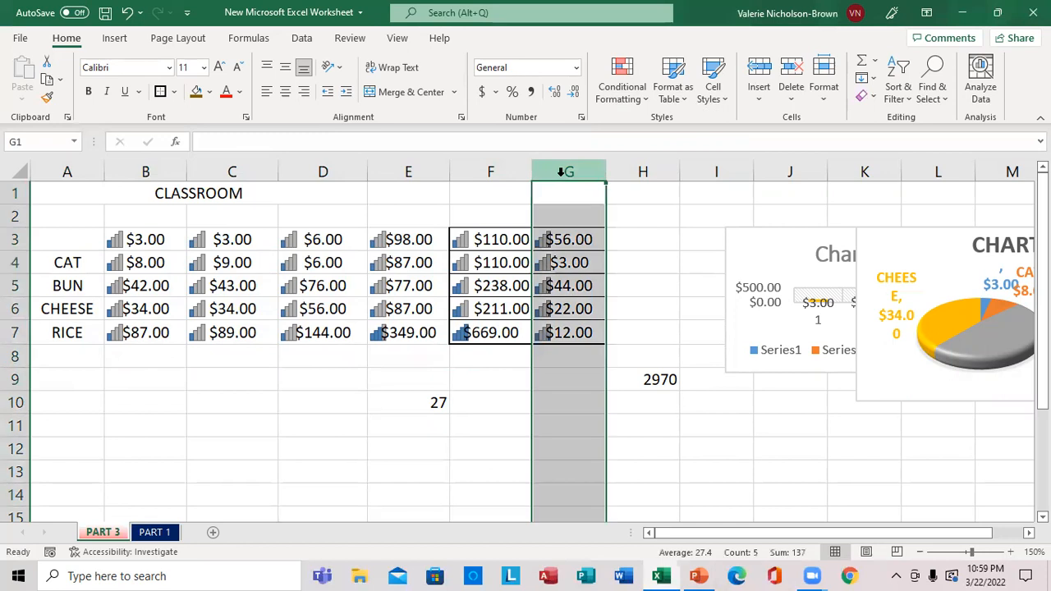
{"action": "right_click", "coordinate": [554, 217]}
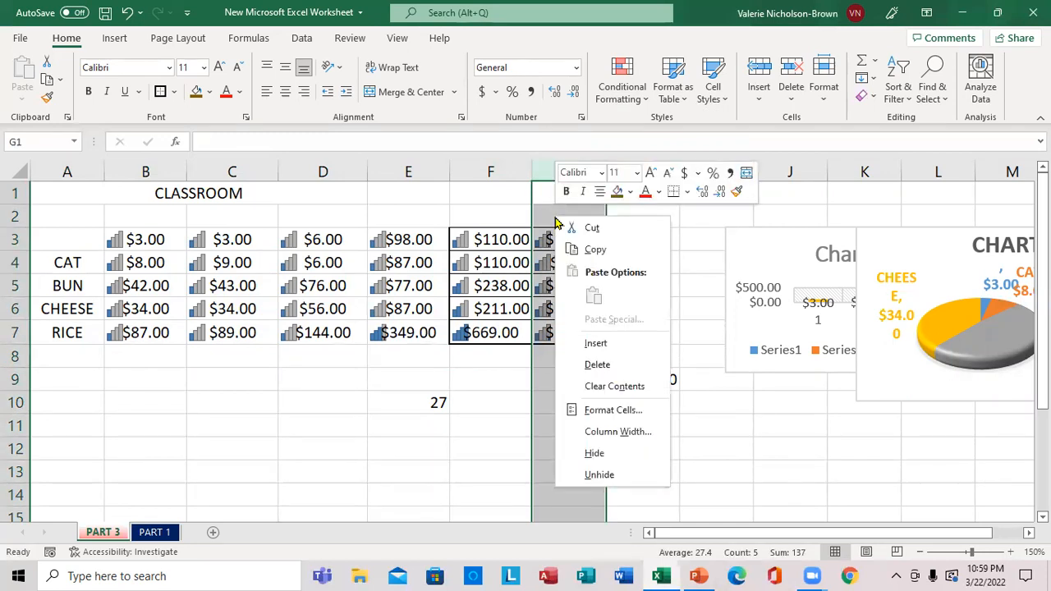
{"action": "left_click", "coordinate": [598, 371]}
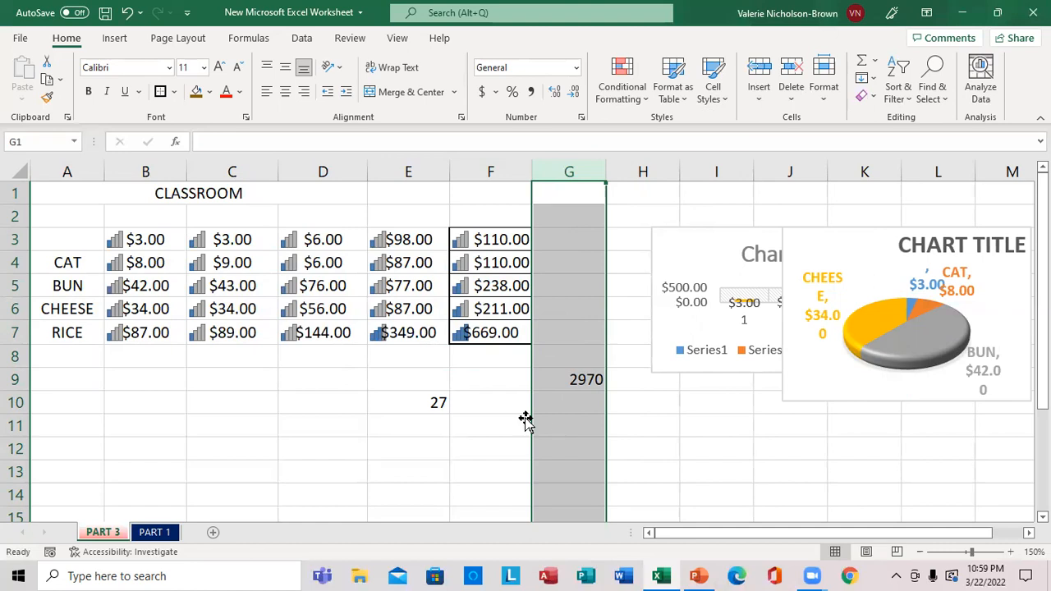
{"action": "left_click", "coordinate": [489, 171]}
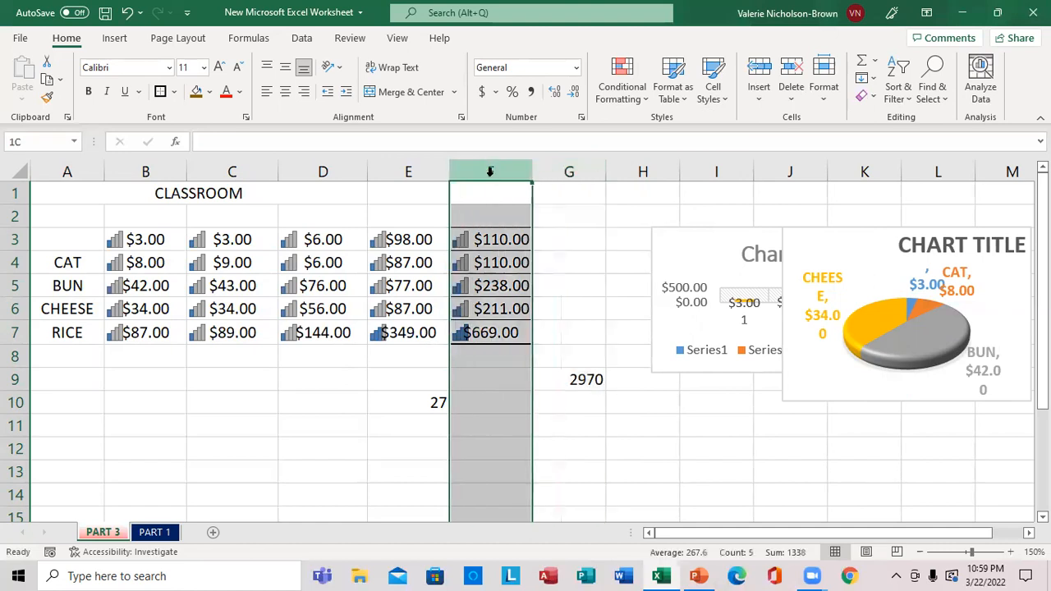
{"action": "right_click", "coordinate": [482, 215]}
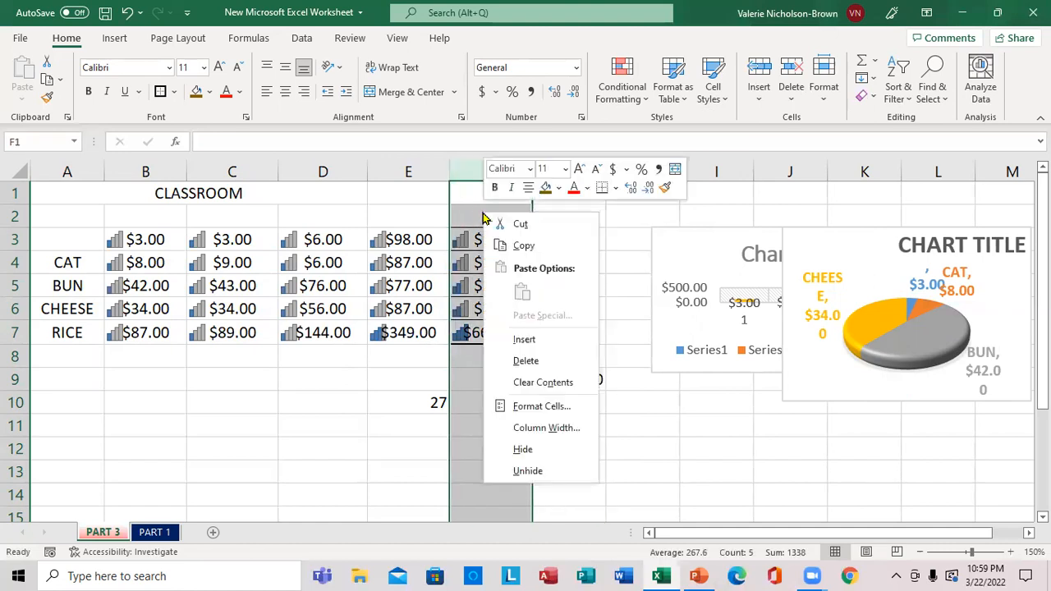
{"action": "left_click", "coordinate": [526, 362]}
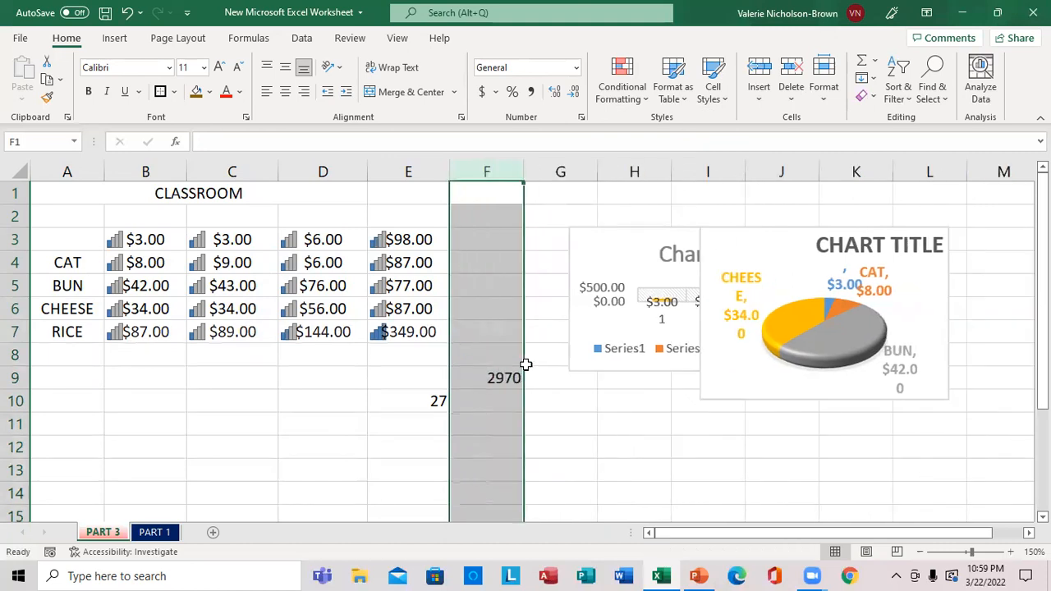
Delete the row above CAT that has no item name, row 3
{"action": "left_click", "coordinate": [32, 238]}
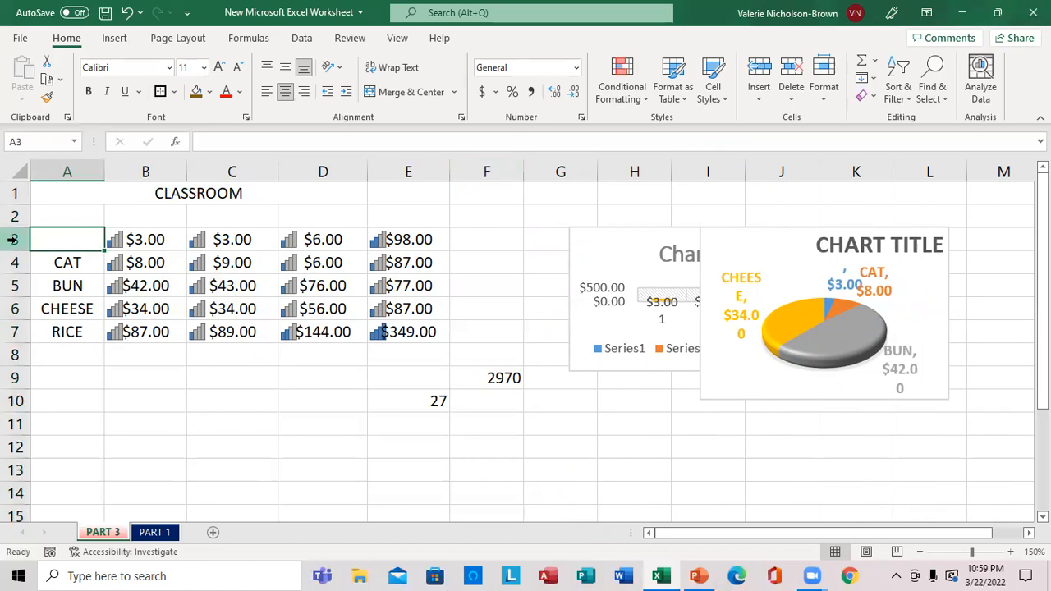
{"action": "left_click", "coordinate": [13, 238]}
{"action": "right_click", "coordinate": [13, 239]}
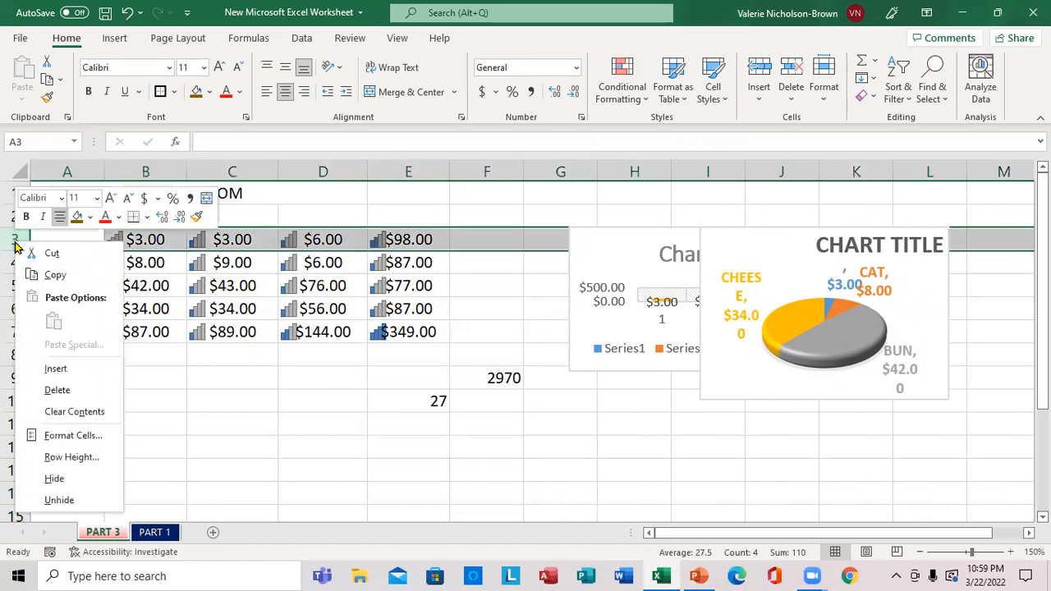
{"action": "left_click", "coordinate": [79, 394]}
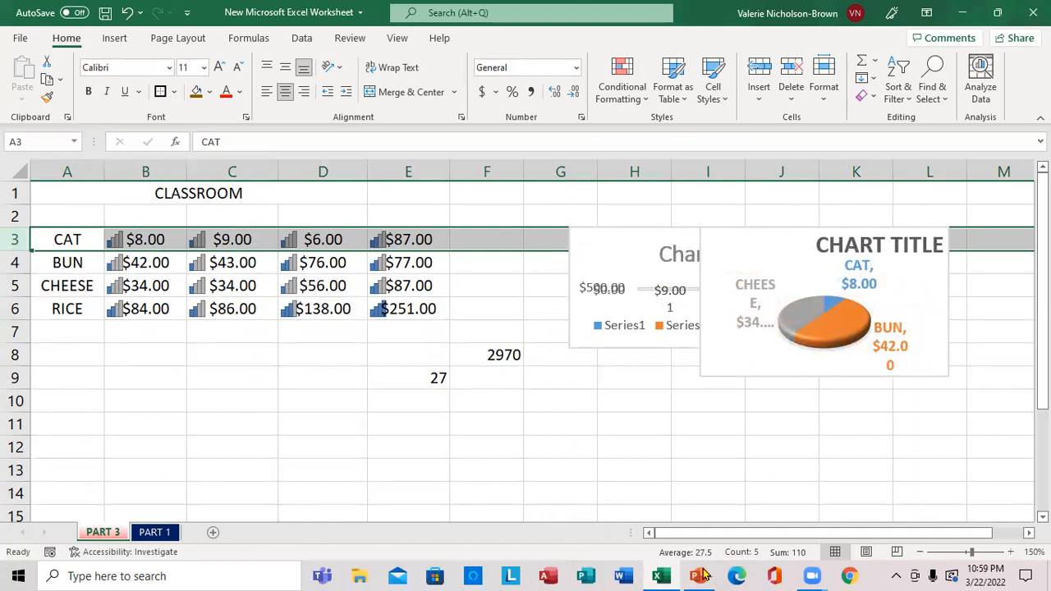
Review the Part 4 topic list in PowerPoint for completion and switch back to the Excel workbook
{"action": "mouse_move", "coordinate": [702, 571]}
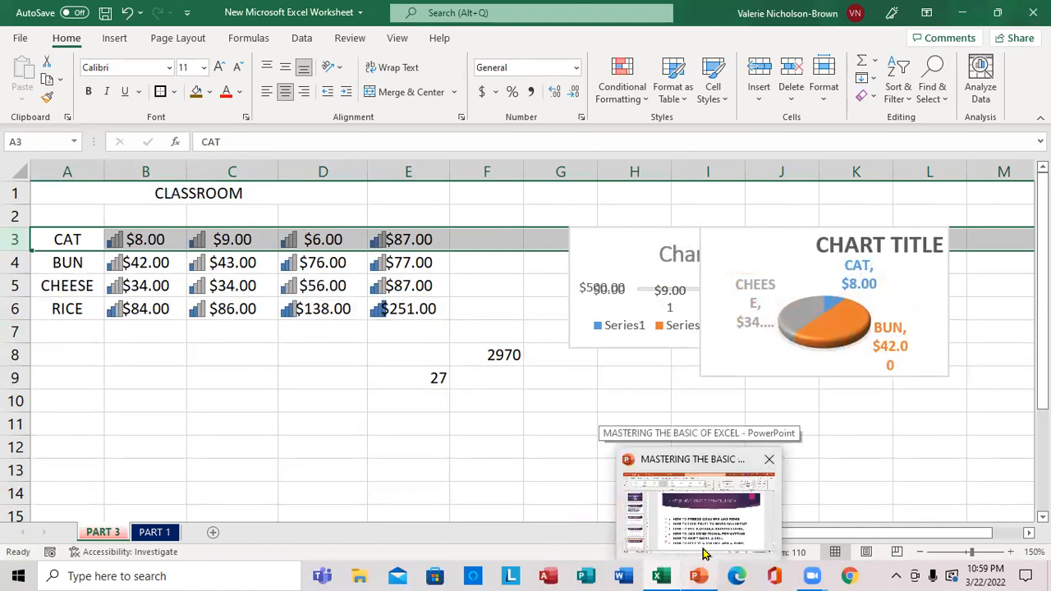
{"action": "left_click", "coordinate": [703, 540]}
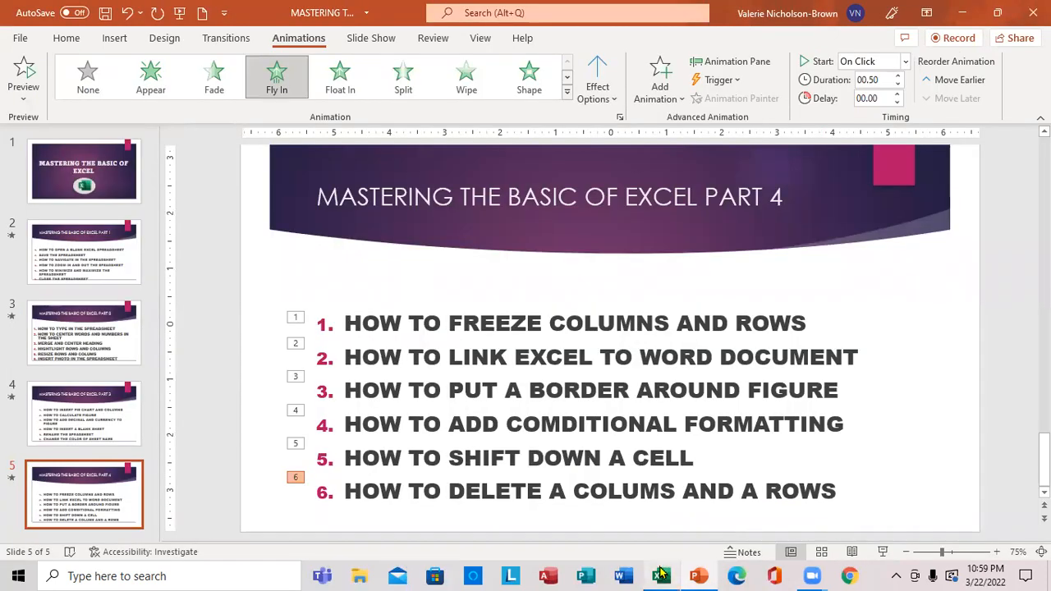
{"action": "left_click", "coordinate": [662, 574]}
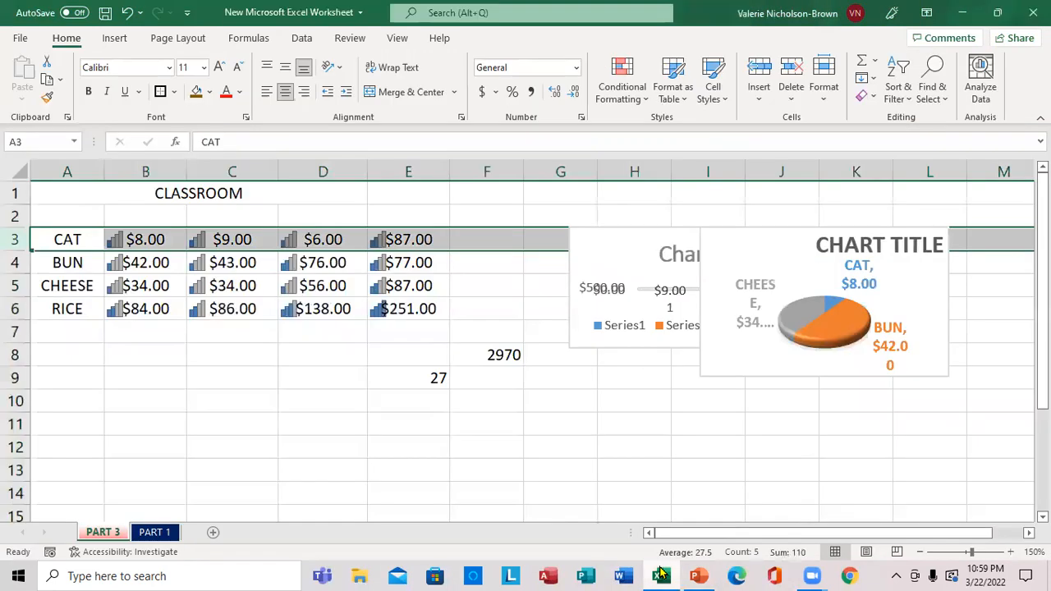